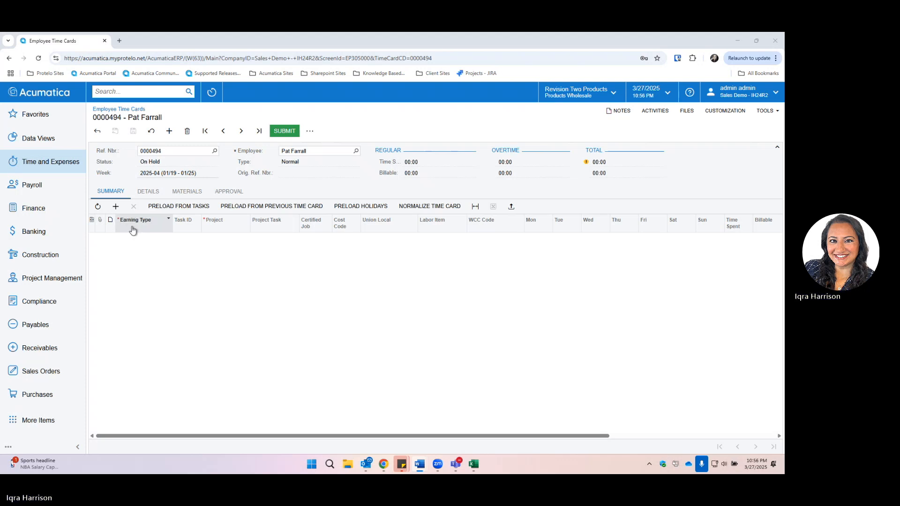
- Add a regular (RG) line to the time card summary for project PR00028 with project task 02
left_click(115, 206)
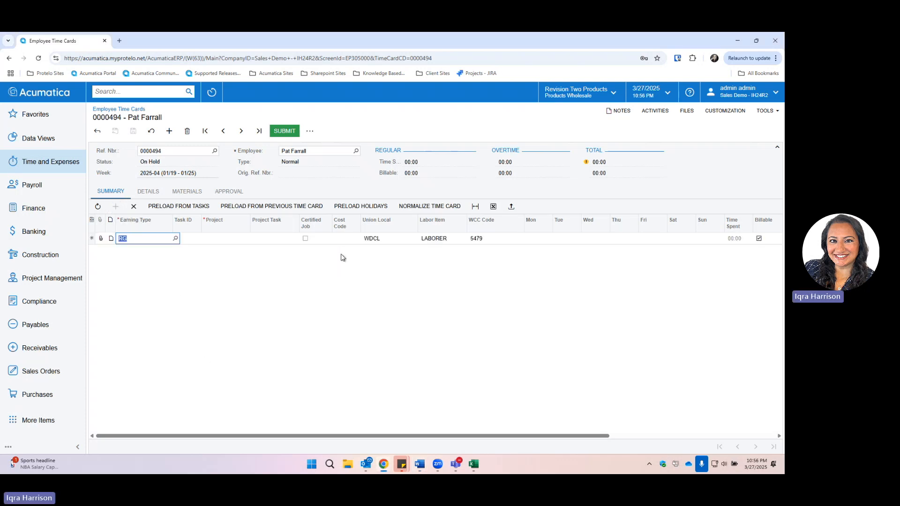
left_click(232, 240)
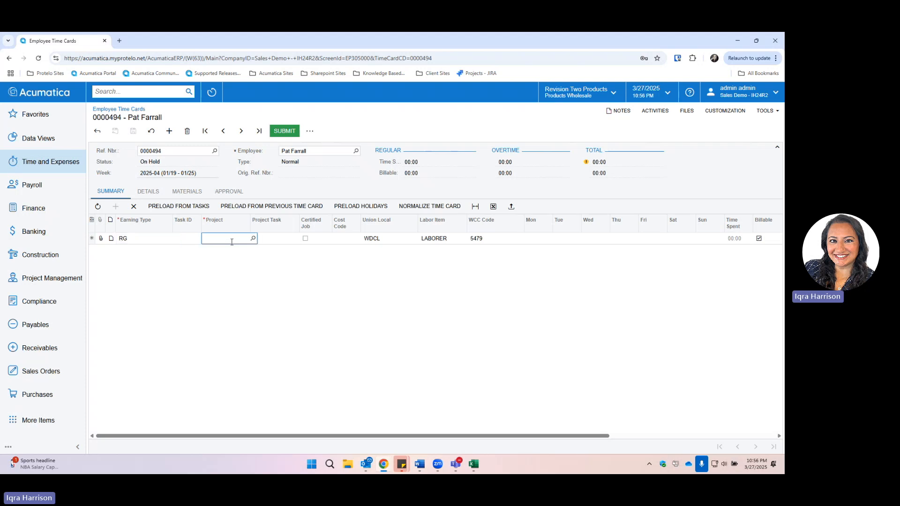
type("28")
left_click(231, 249)
left_click(286, 242)
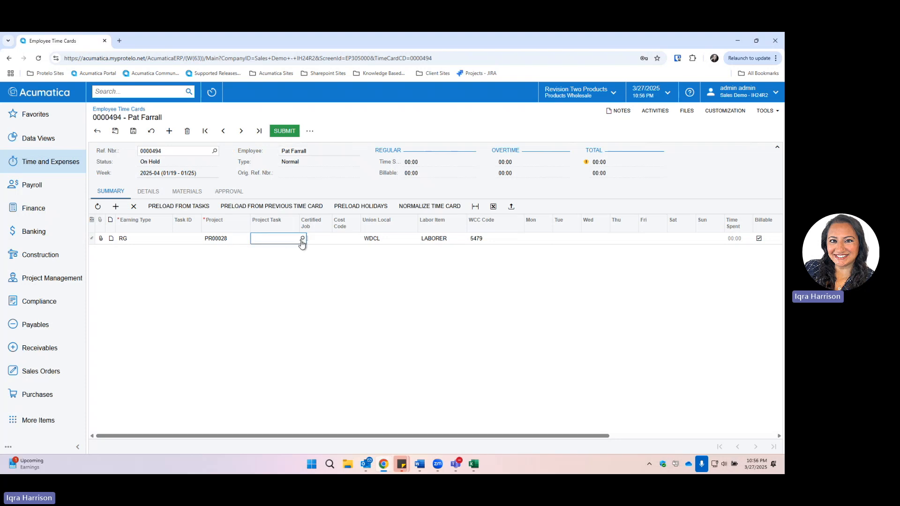
left_click(302, 239)
left_click(288, 309)
left_click(271, 270)
- Set the PR00028 line's cost code to 00-000 and clear its union local
left_click(341, 240)
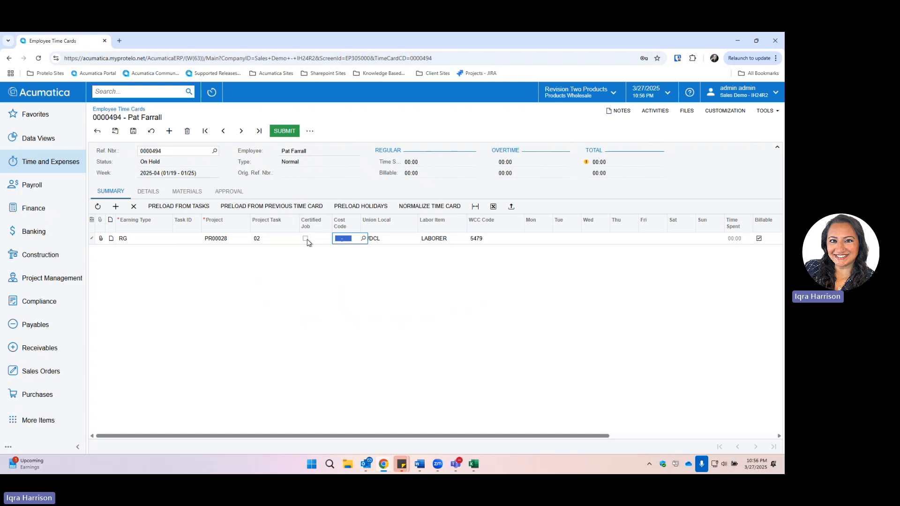
type("000000")
left_click(384, 243)
key("BackSpace")
key("Tab")
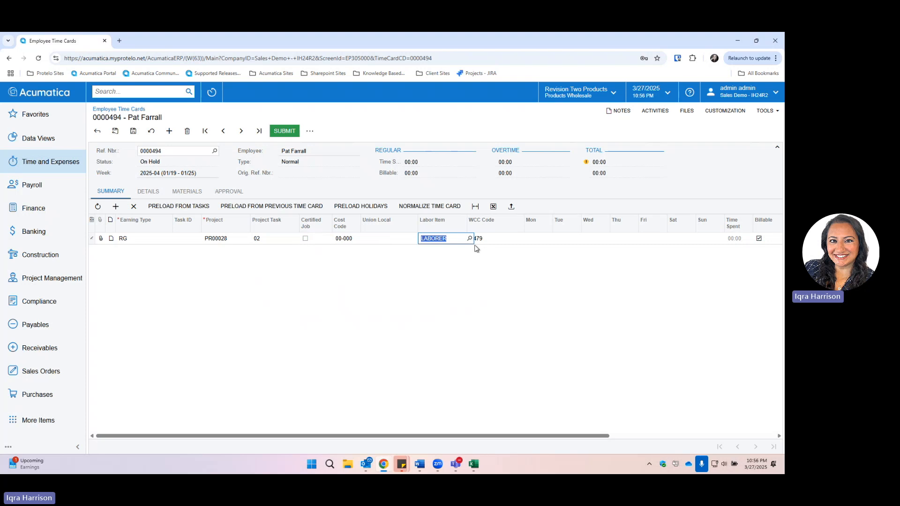
- Enter 8 hours each for Monday through Thursday on the PR00028 line
left_click(538, 250)
left_click(539, 239)
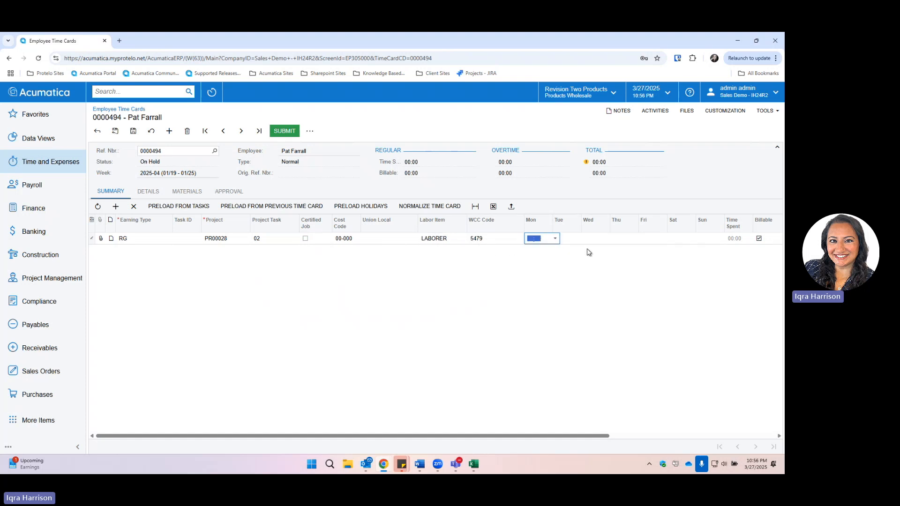
type("8:00")
key("Tab")
type("8")
key("Tab")
type("8")
key("Tab")
type("8")
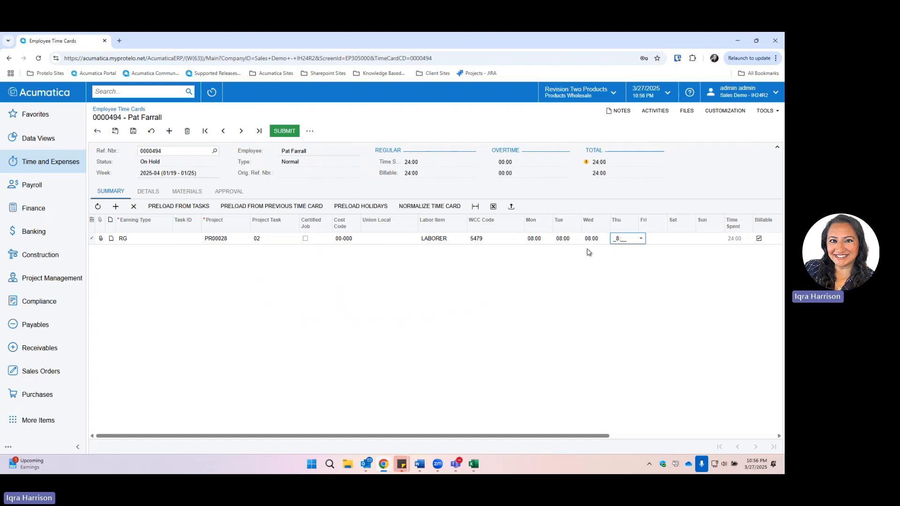
key("Return")
- Fill in a second regular (RG) line with project X and clear its union local
key("Tab")
key("Tab")
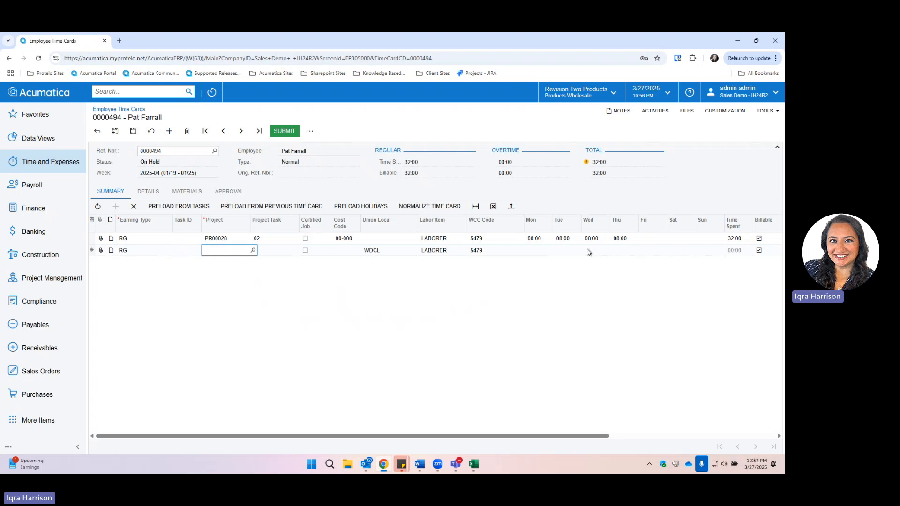
key("Tab")
key("Tab")
key("Tab")
key("BackSpace")
key("Tab")
- Enter 8 hours for Friday on the project X line
key("Tab")
key("Tab")
key("Tab")
key("Tab")
key("Tab")
key("Tab")
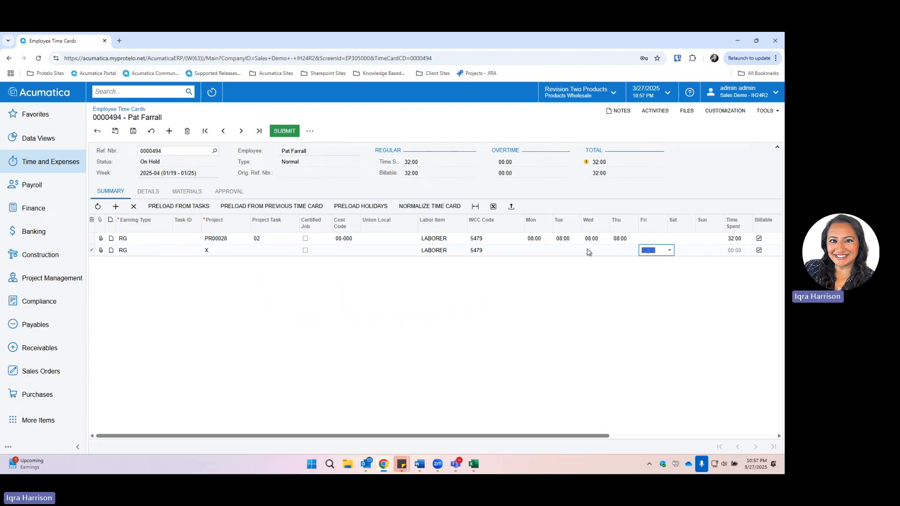
type("8:00")
key("Tab")
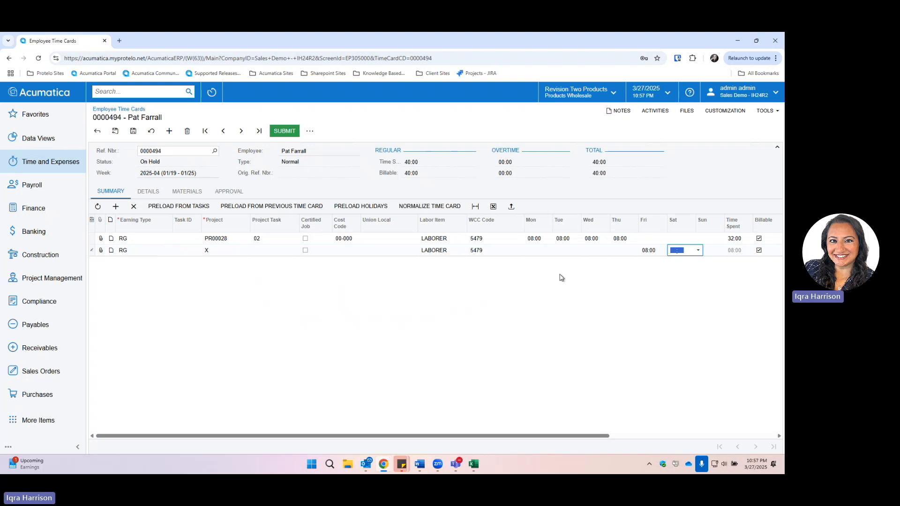
- Save the time card and submit it for approval, displaying its approval details
left_click(133, 131)
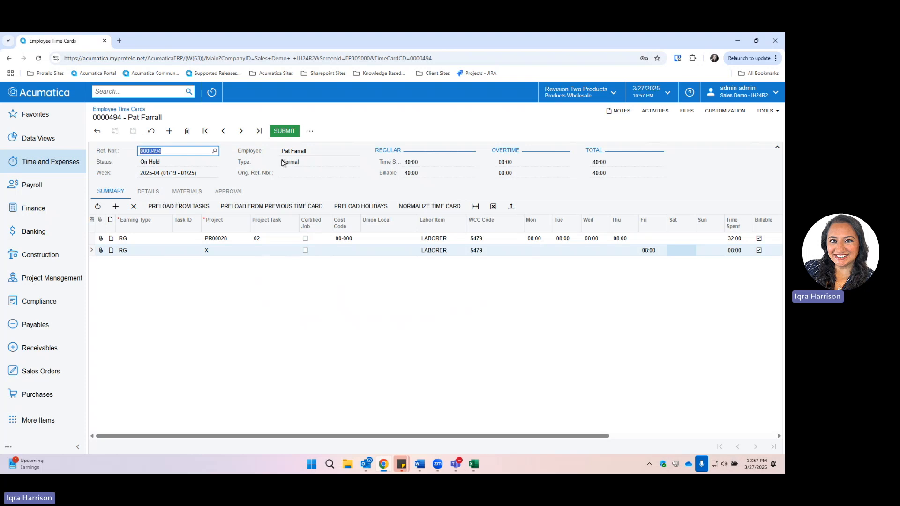
left_click(281, 133)
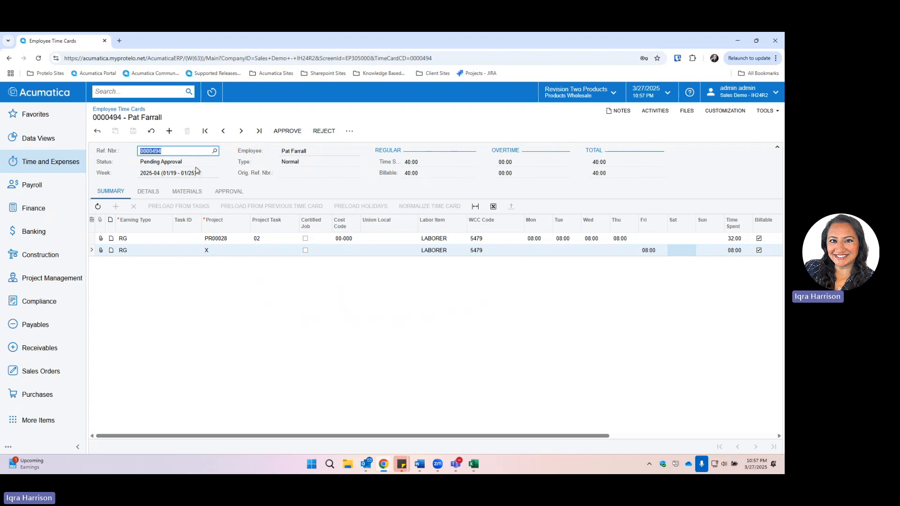
left_click(235, 195)
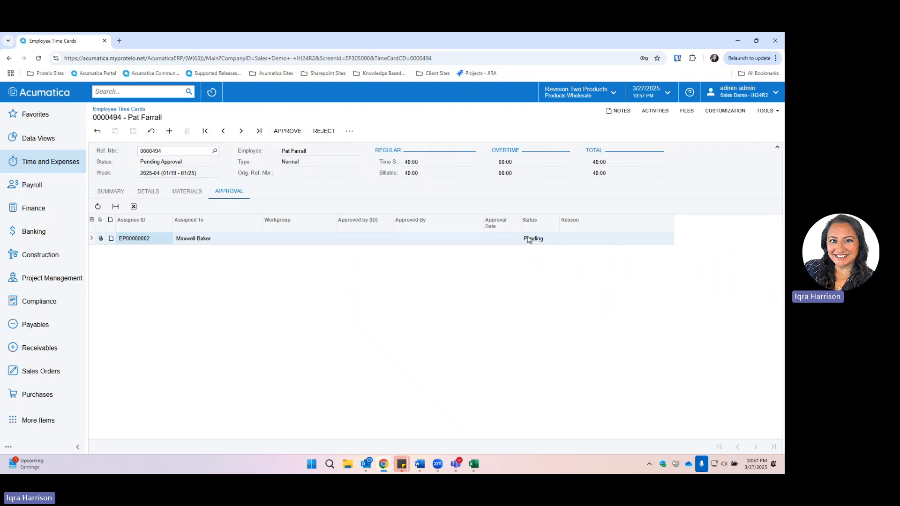
- Approve the submitted time card and release it
left_click(294, 133)
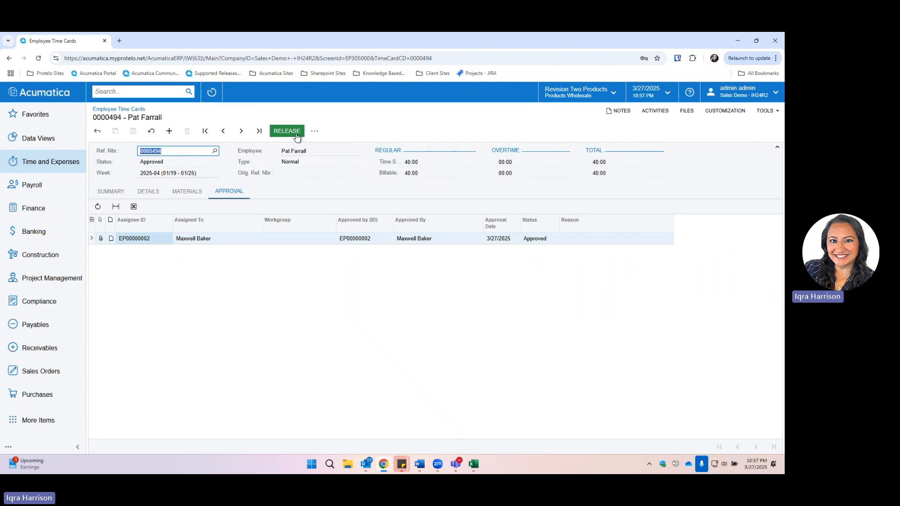
left_click(297, 135)
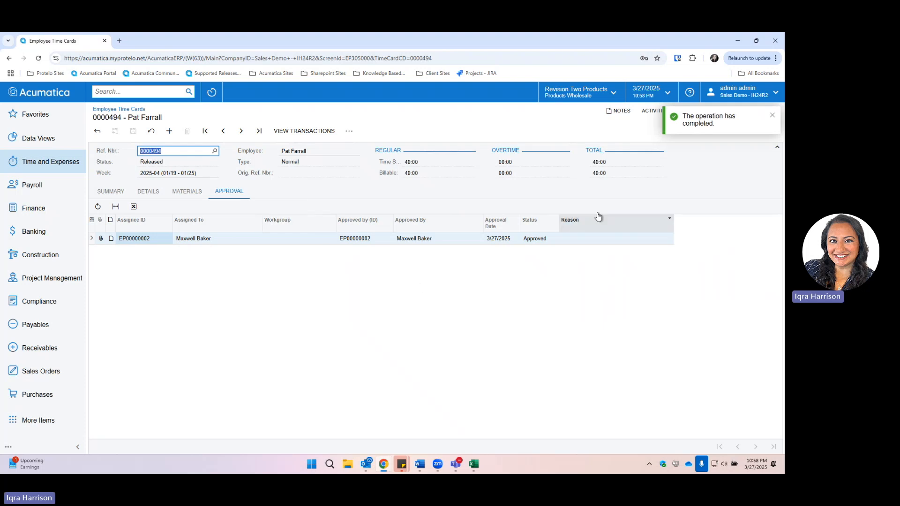
left_click(772, 116)
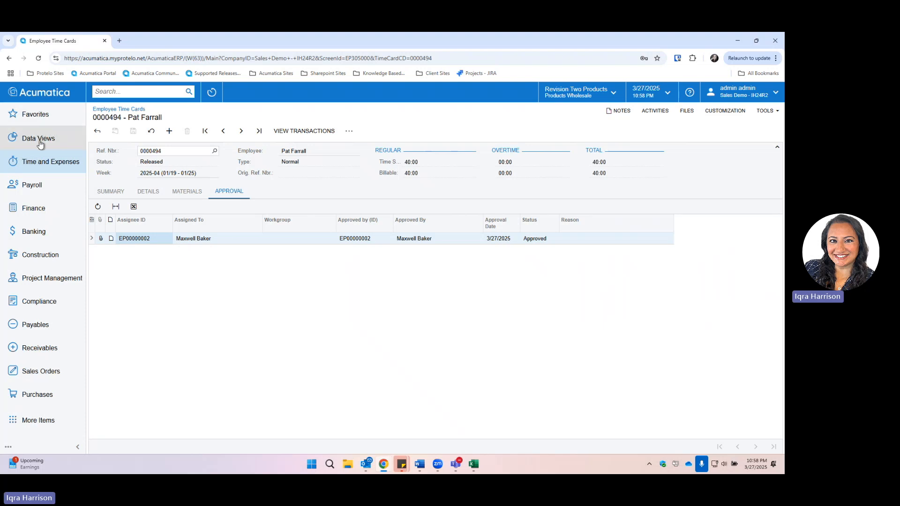
- Create a new payroll batch of type Regular for the pay group CSTRWEEKLY
left_click(63, 195)
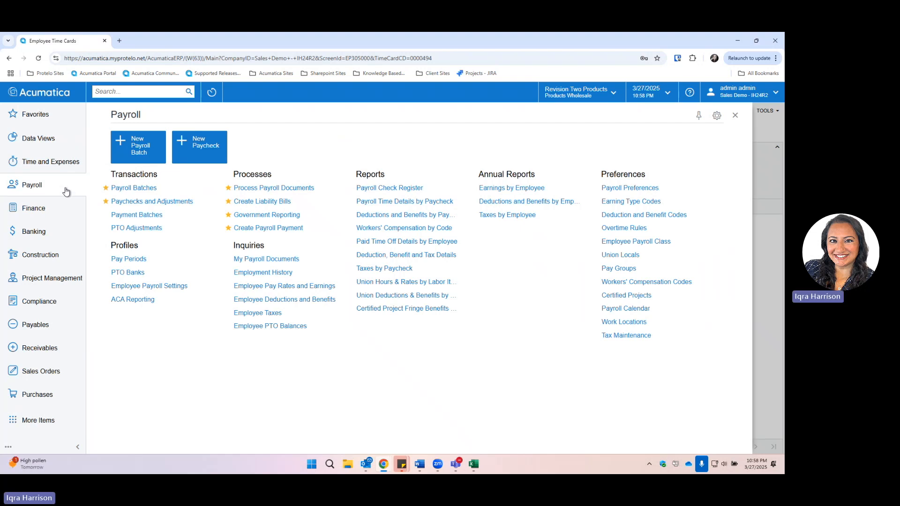
left_click(132, 149)
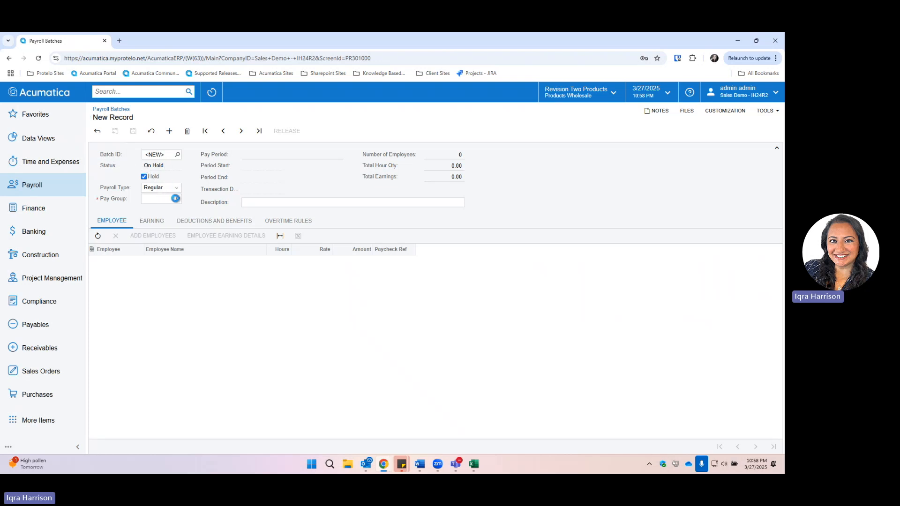
left_click(177, 199)
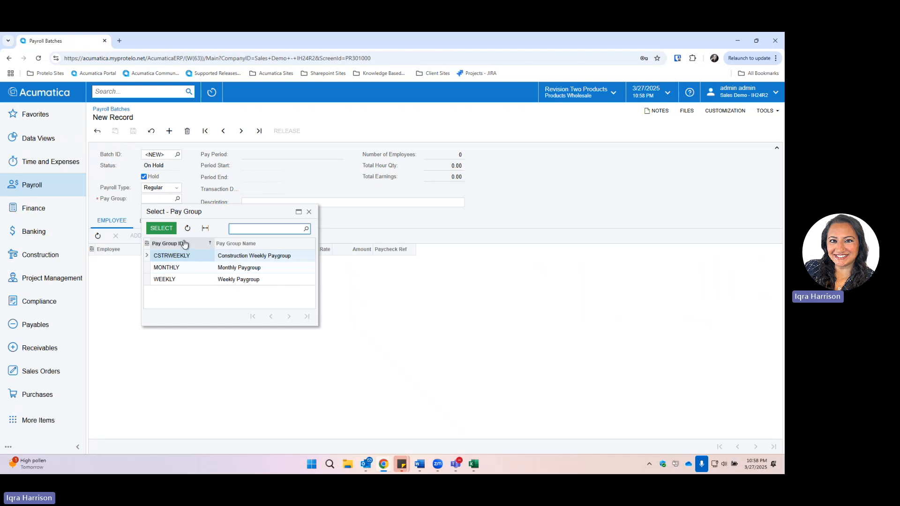
left_click(161, 228)
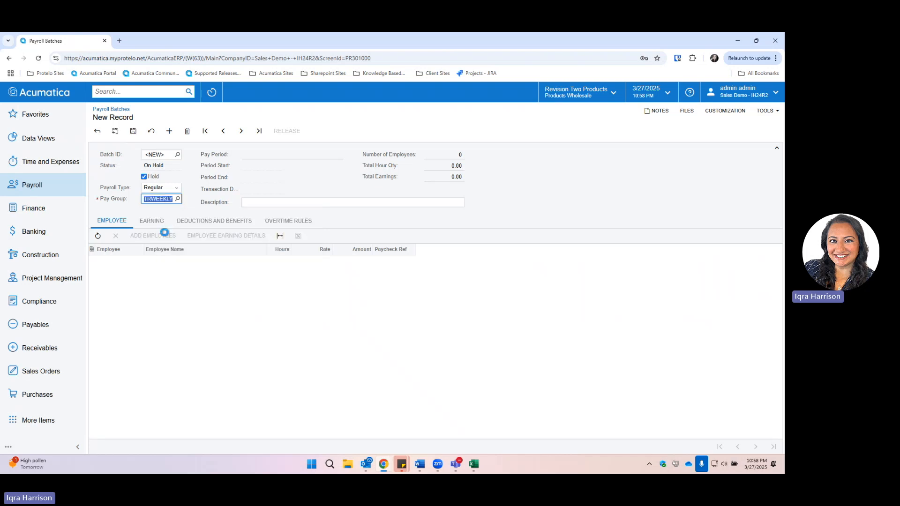
- Set the payroll batch's pay period to 05-2025
left_click(340, 154)
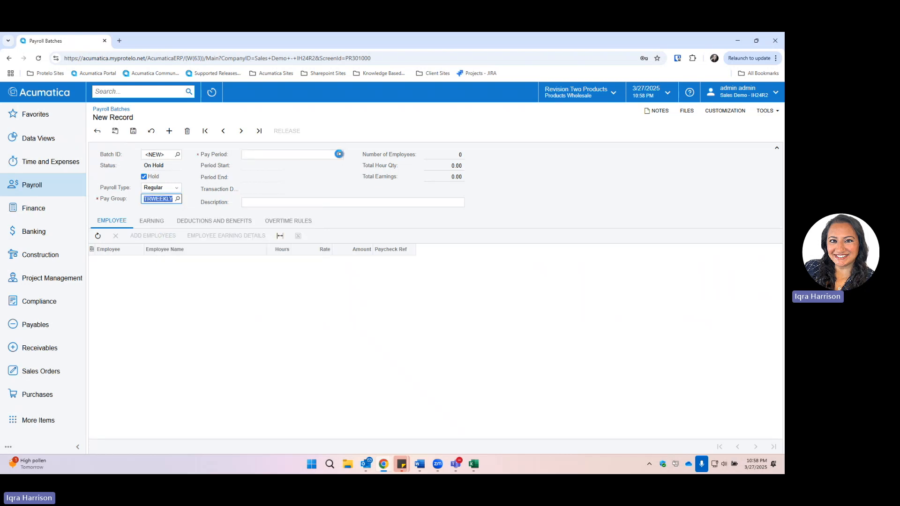
left_click(298, 267)
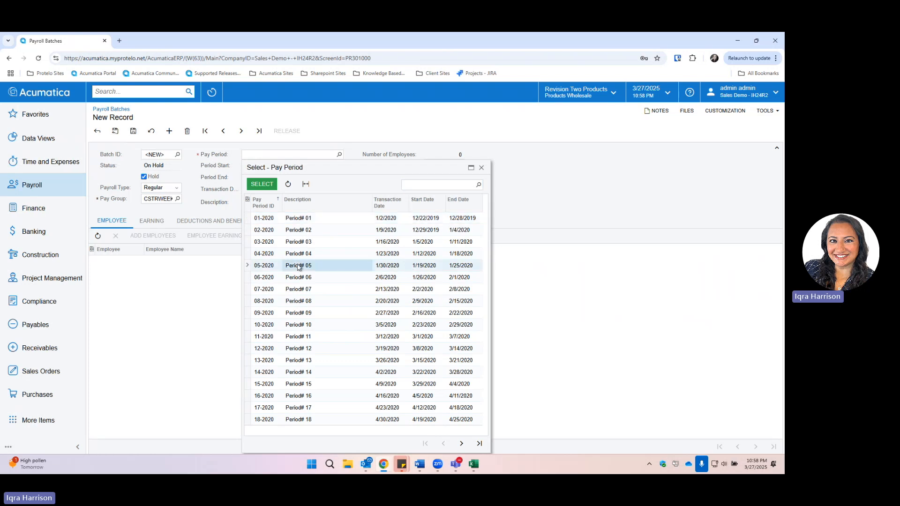
left_click(436, 184)
type("05-2025")
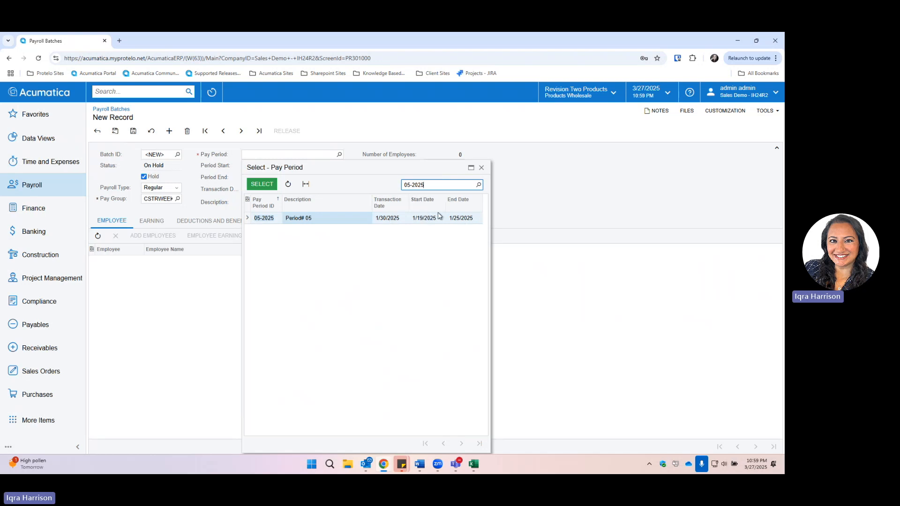
left_click(270, 185)
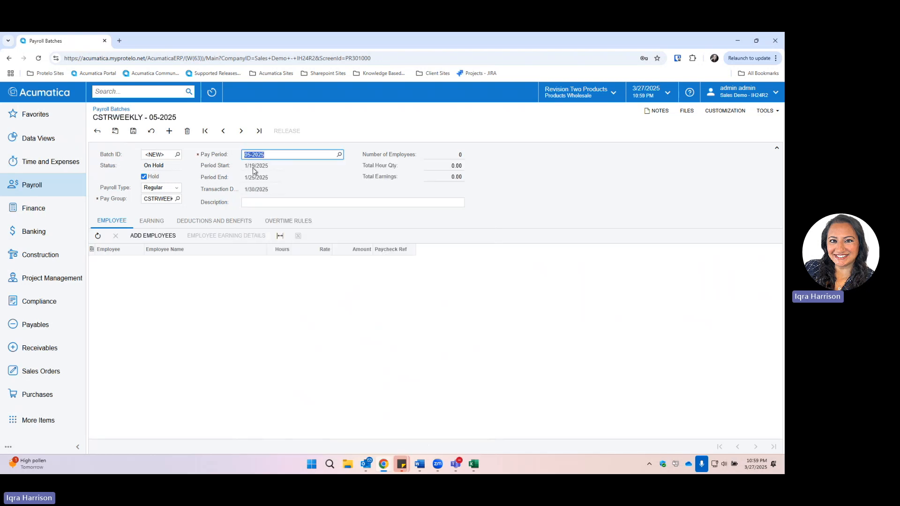
left_click(243, 203)
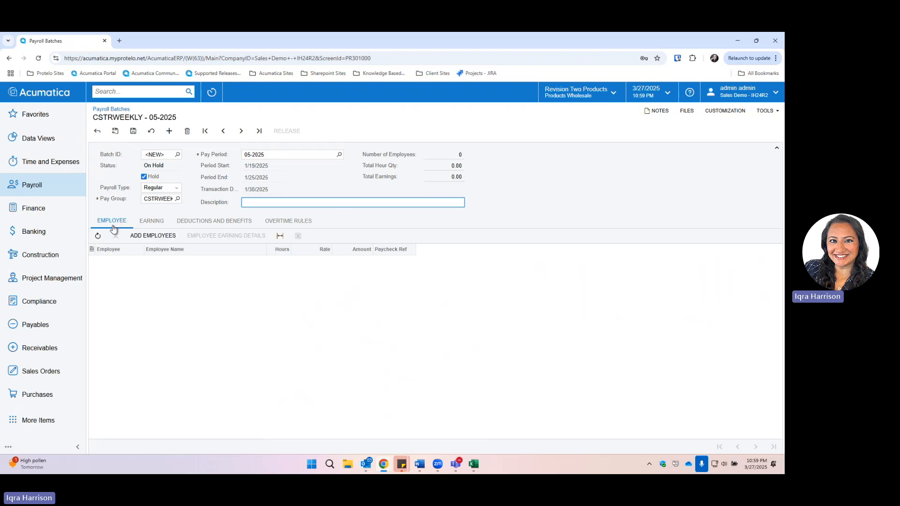
- Add only the first three listed employees to the payroll batch, with the Time Activities option enabled
left_click(169, 242)
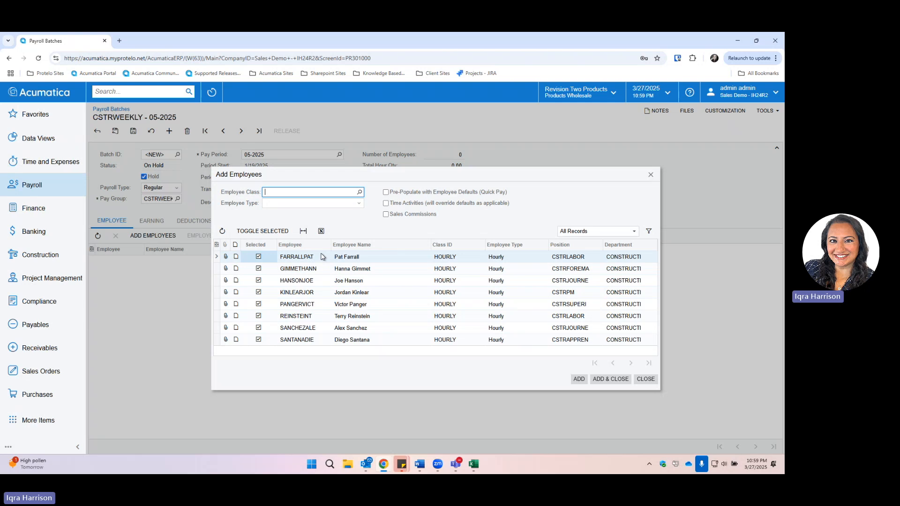
left_click(266, 237)
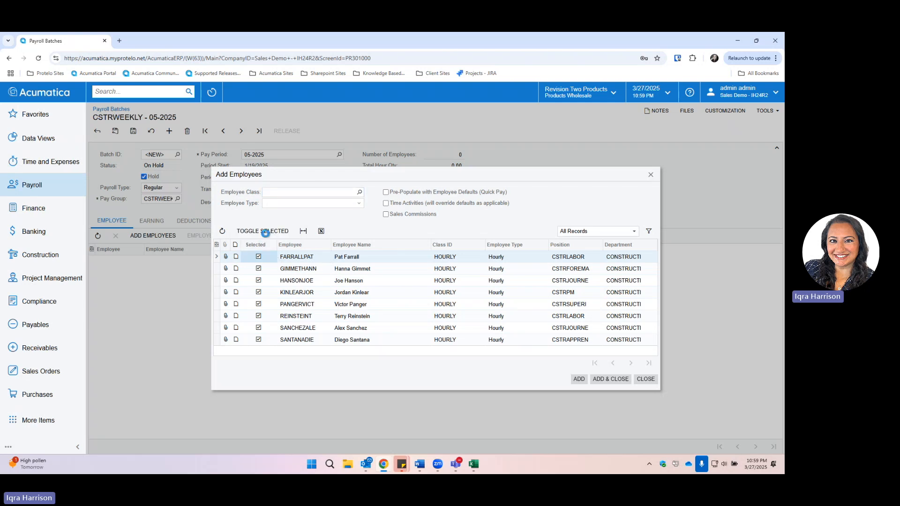
left_click(259, 257)
left_click(258, 268)
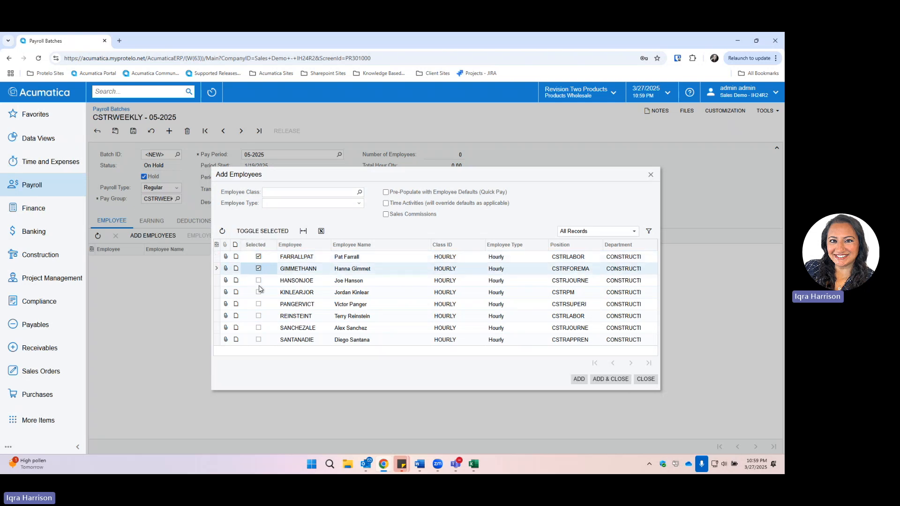
left_click(258, 280)
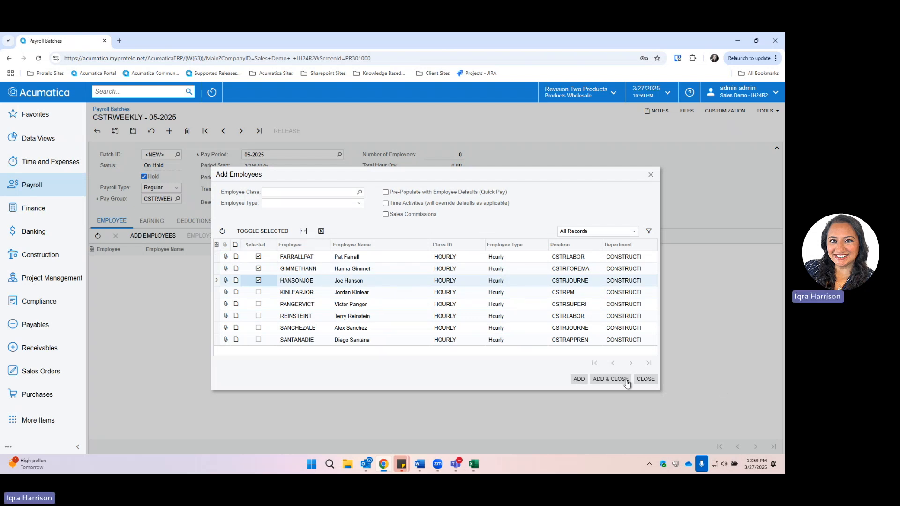
left_click(386, 205)
left_click(606, 382)
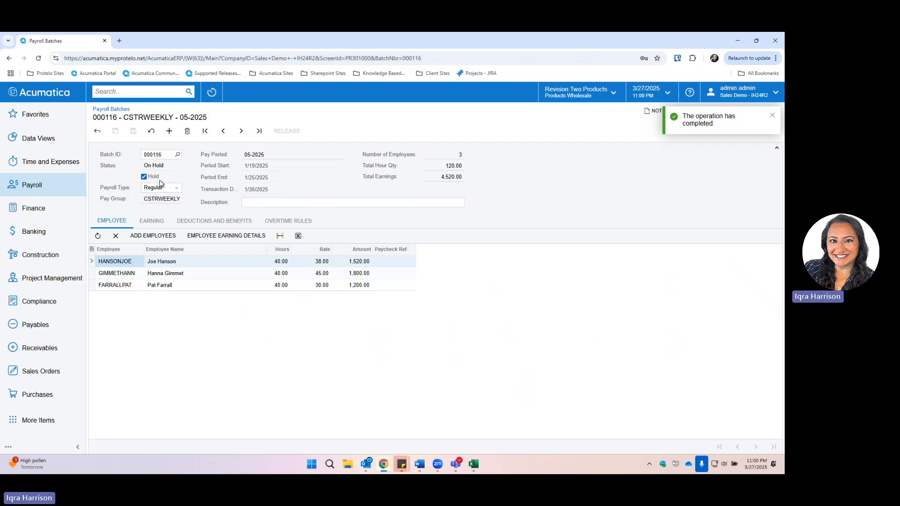
- Take the payroll batch off hold and release it
left_click(145, 177)
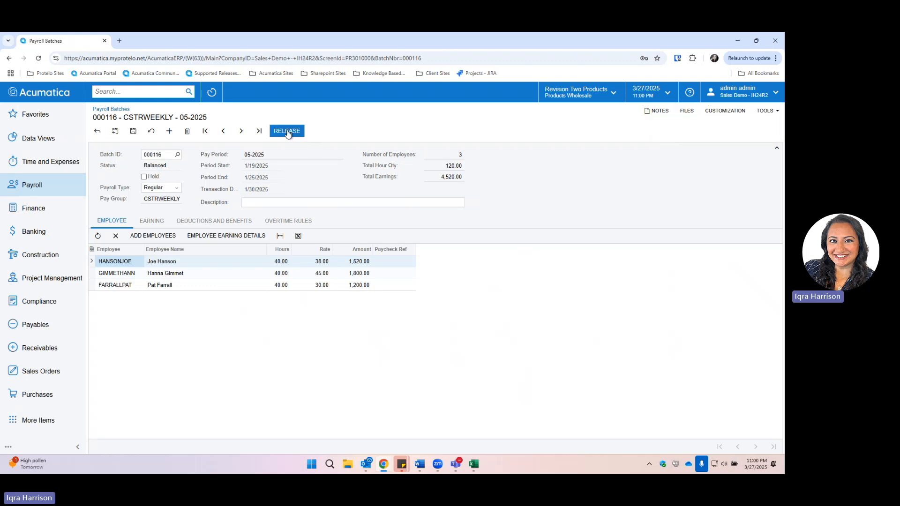
left_click(288, 131)
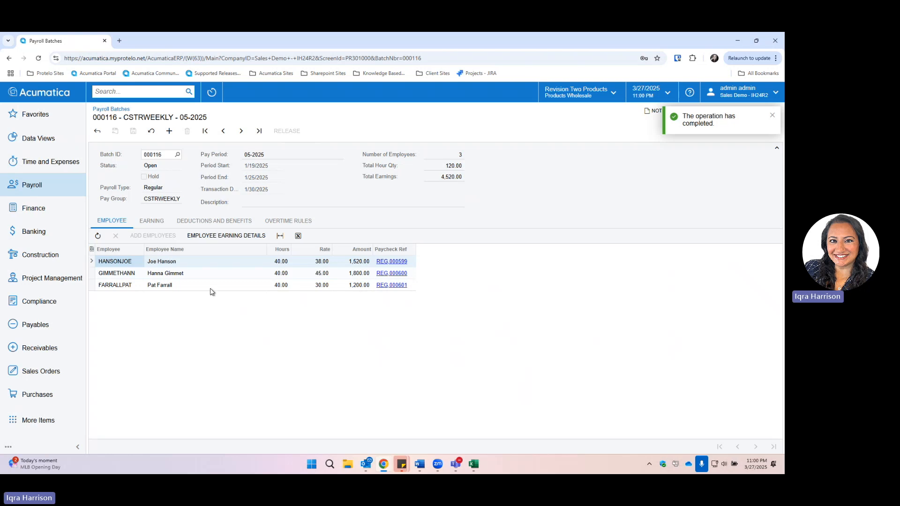
- Open Process Payroll Documents and set the processing action to Calculate
left_click(38, 193)
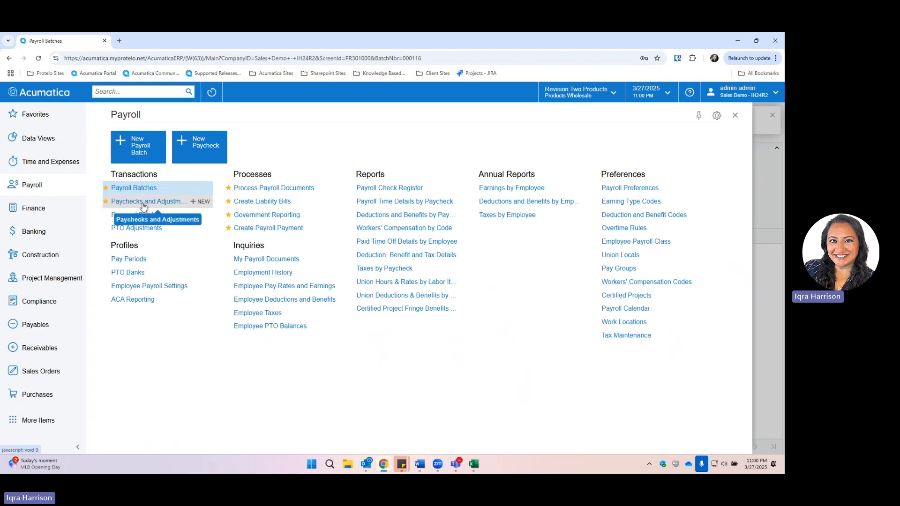
left_click(266, 188)
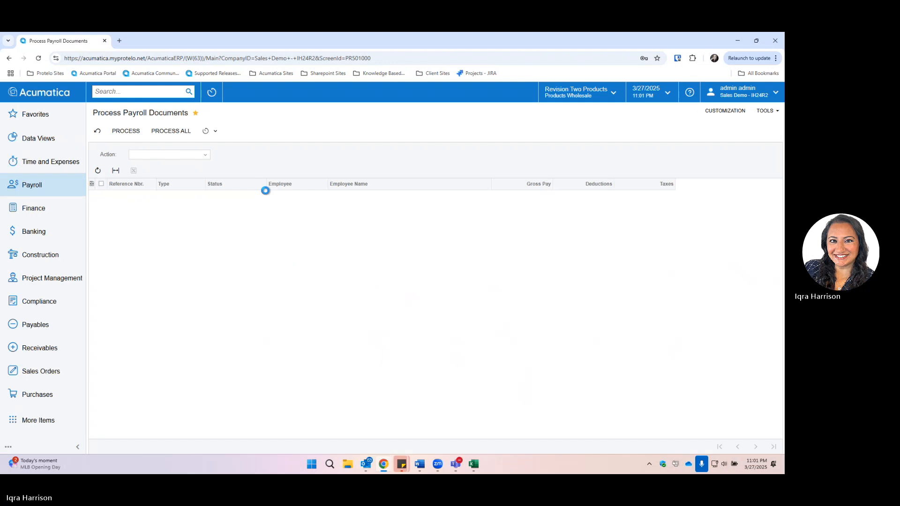
left_click(198, 157)
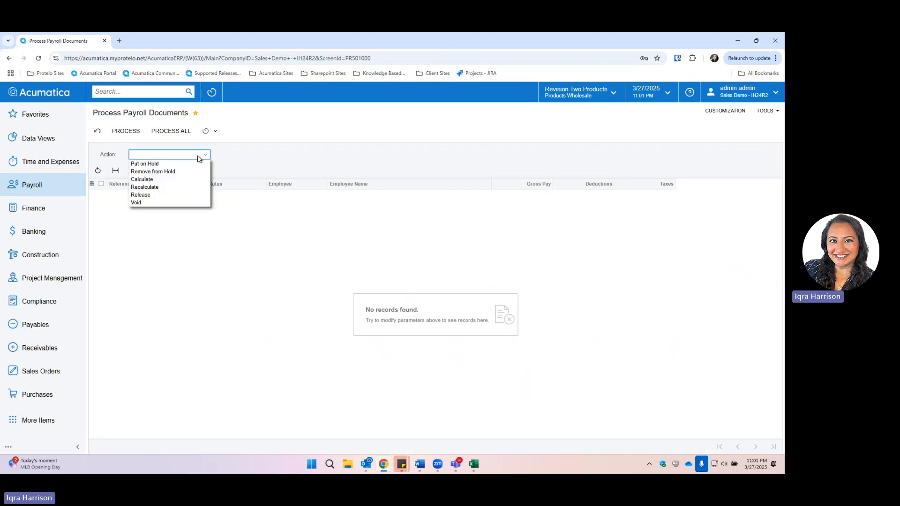
left_click(187, 180)
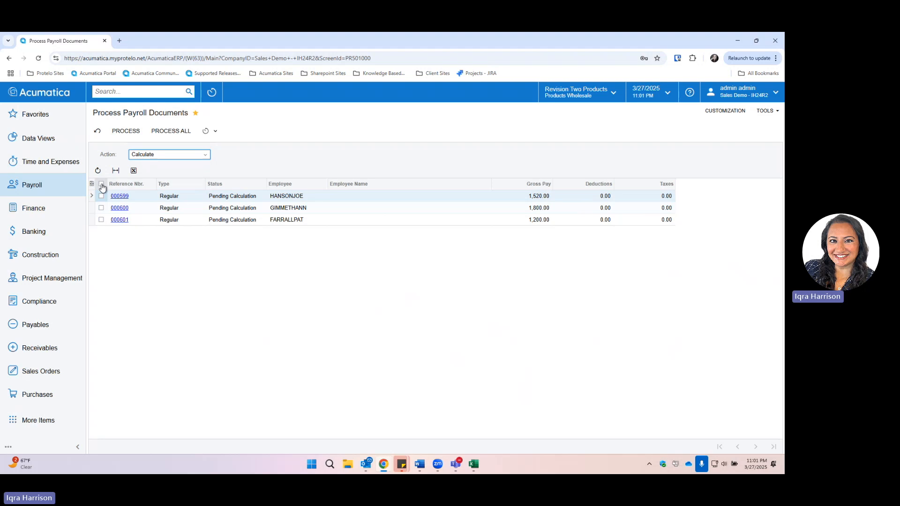
- Review the payroll tax codes and their settings on the Tax Maintenance screen in a separate browser tab, closing it when done
left_click(73, 185)
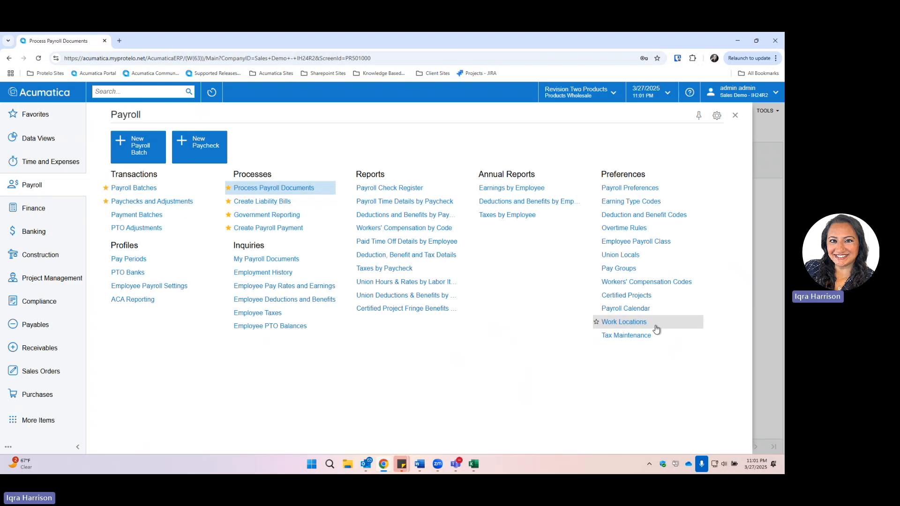
right_click(612, 341)
left_click(620, 349)
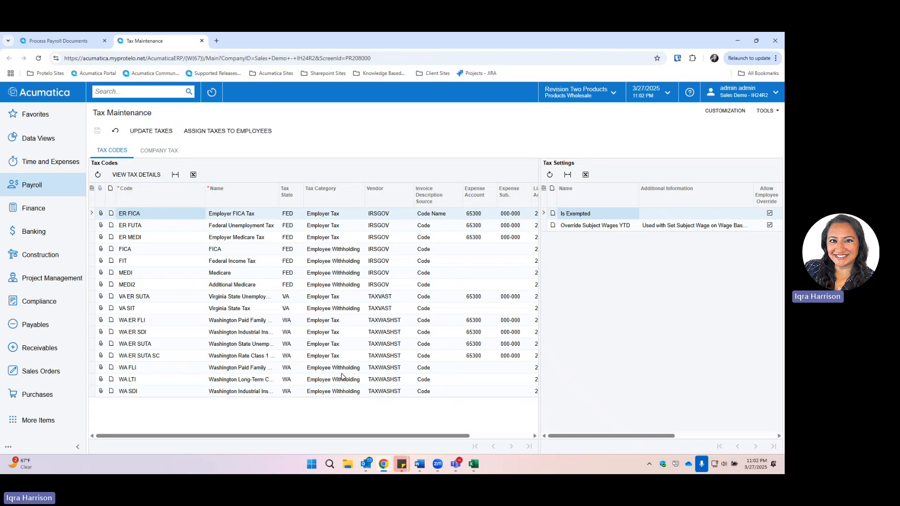
left_click(202, 41)
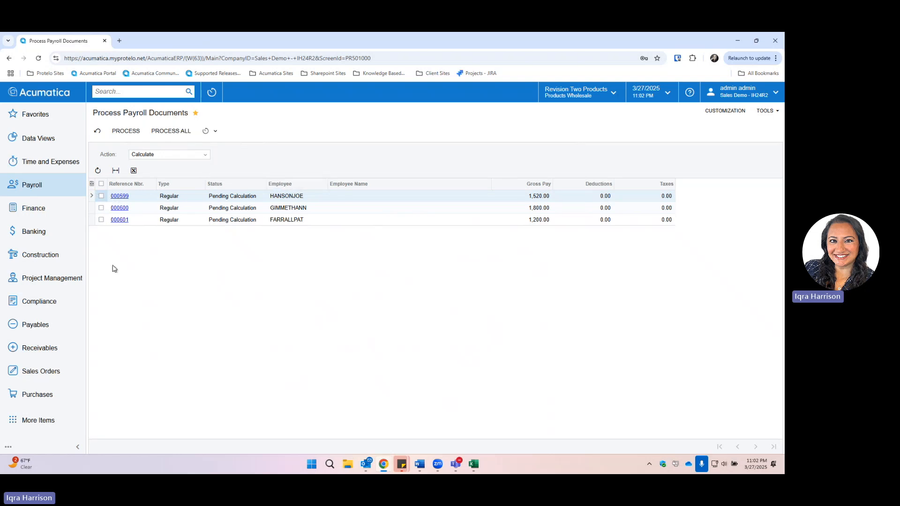
- Calculate all the listed payroll documents in one run and dismiss the processing summary
left_click(184, 131)
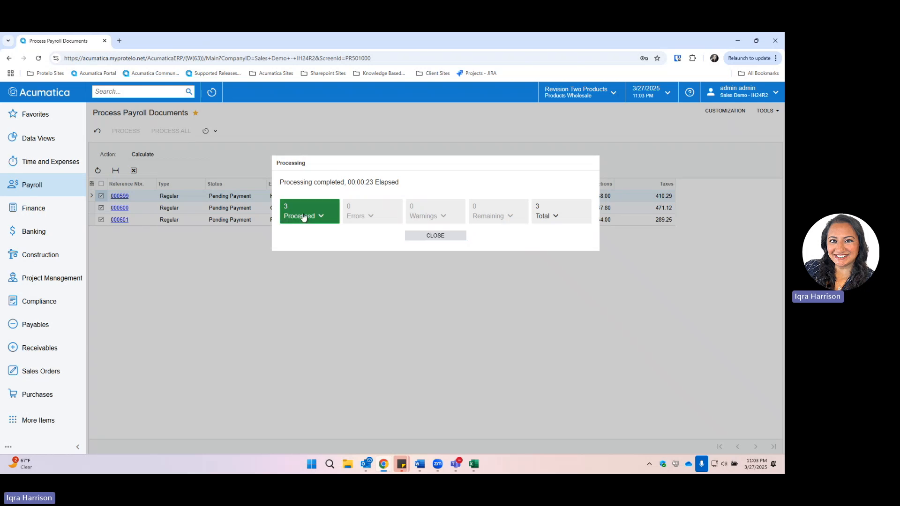
left_click(427, 235)
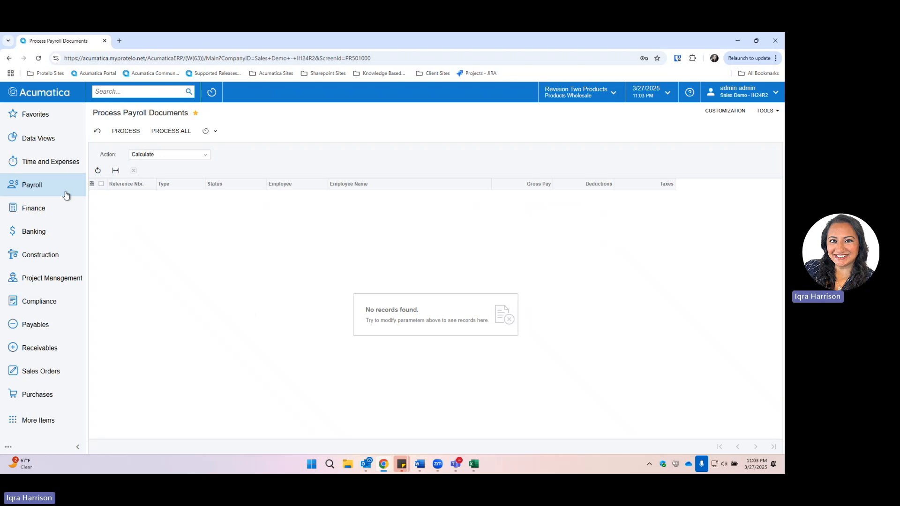
- Open the topmost 05-2025 paycheck from Paychecks and Adjustments and check its total deductions and taxes
left_click(33, 192)
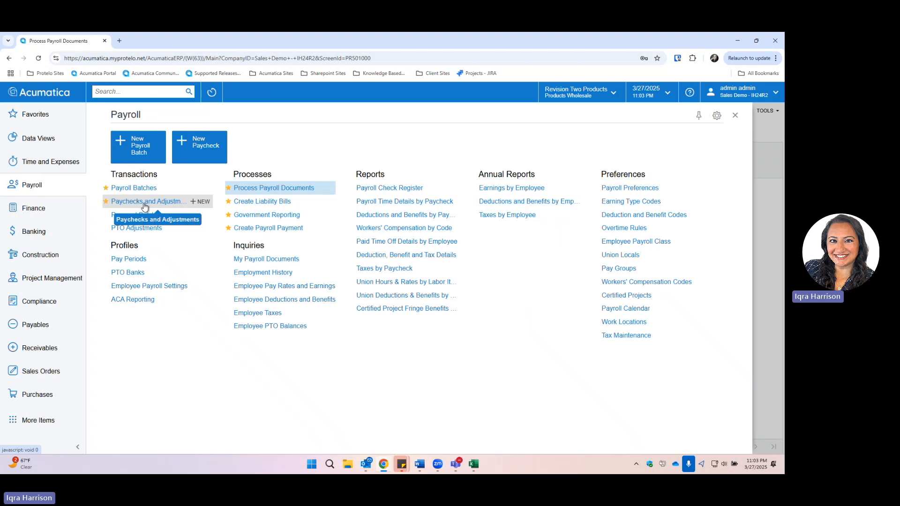
left_click(144, 204)
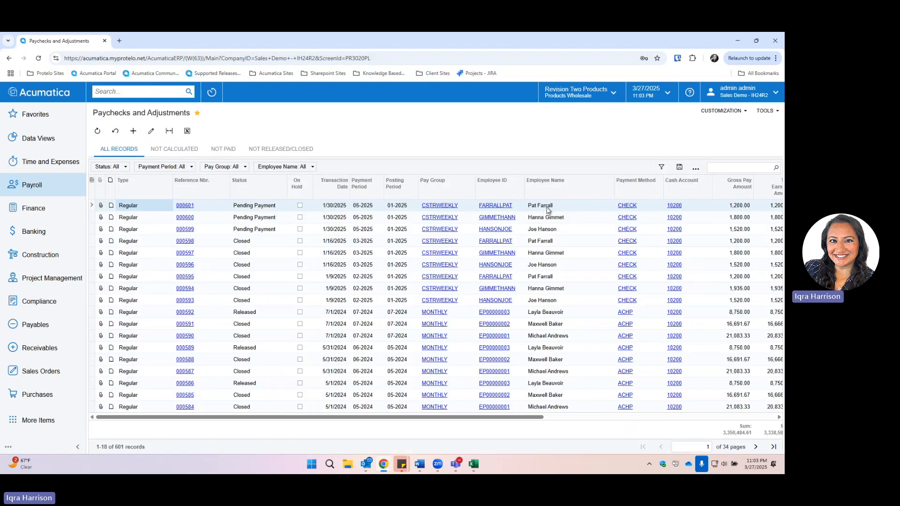
left_click(182, 209)
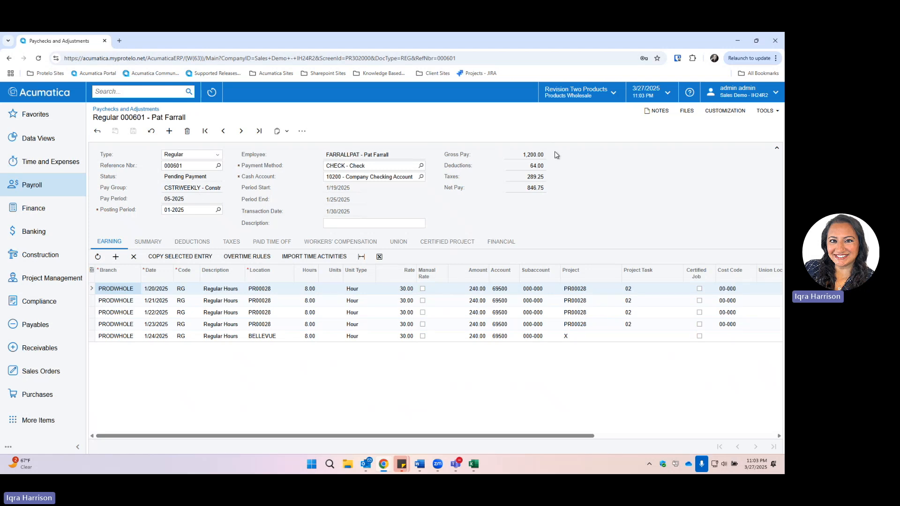
double_click(546, 165)
double_click(537, 177)
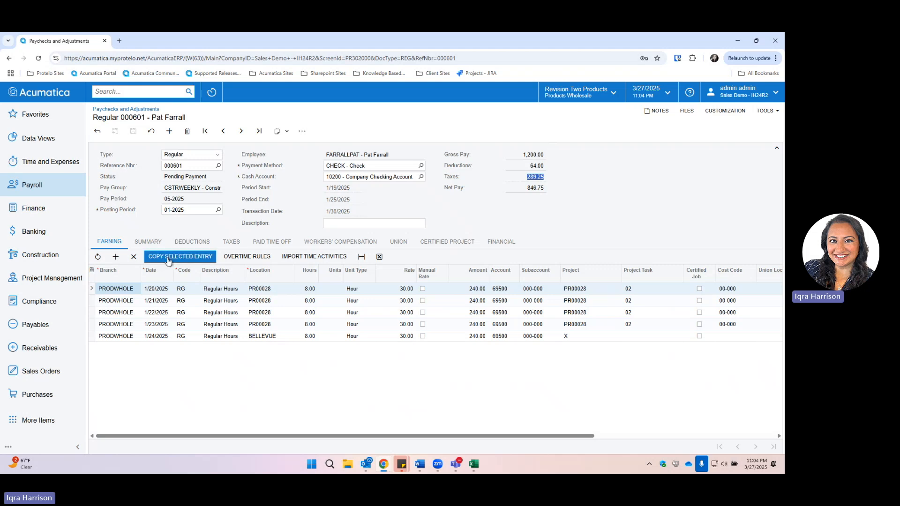
- Examine the paycheck's full tax breakdown, covering the federal, Virginia and Washington tax lines
left_click(230, 243)
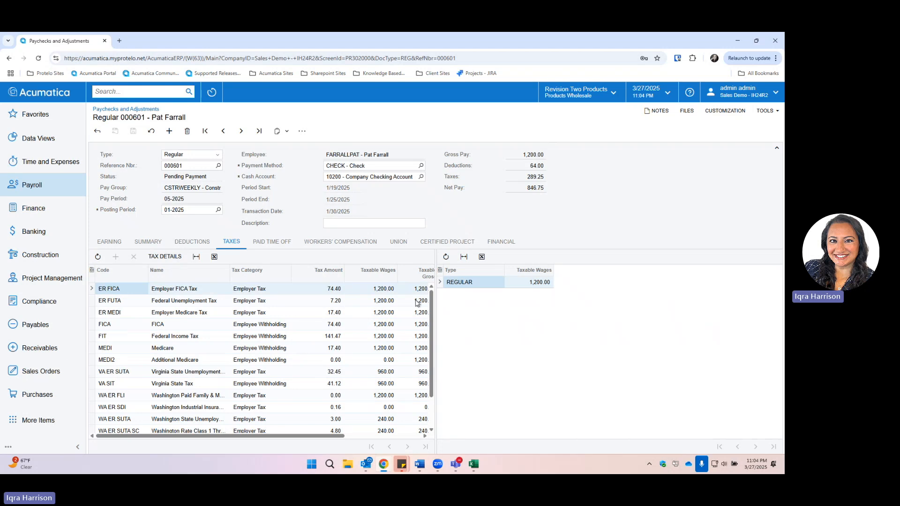
scroll(327, 378, "down", 1)
scroll(370, 328, "up", 1)
scroll(365, 363, "down", 1)
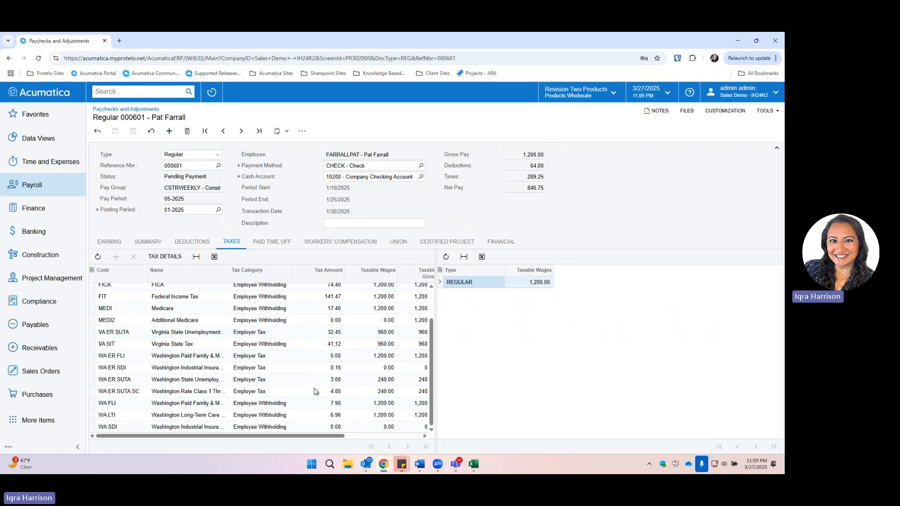
scroll(382, 371, "up", 2)
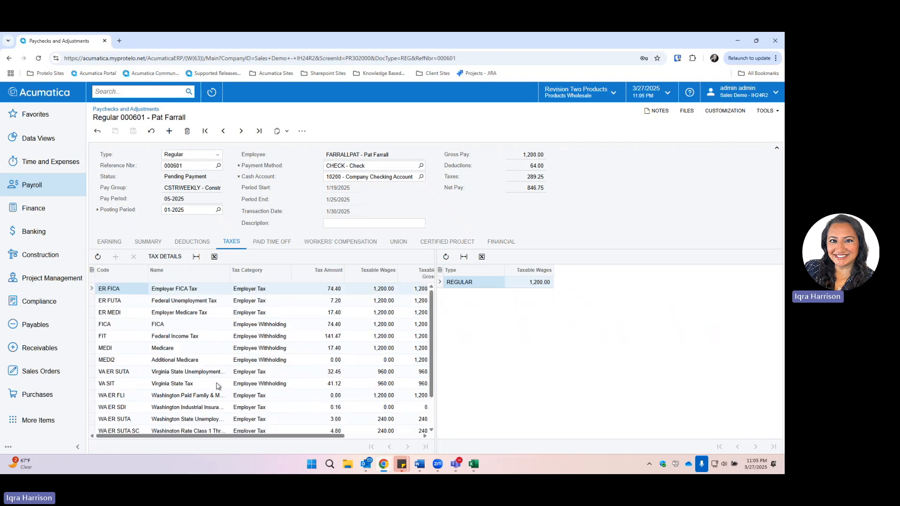
scroll(208, 380, "down", 2)
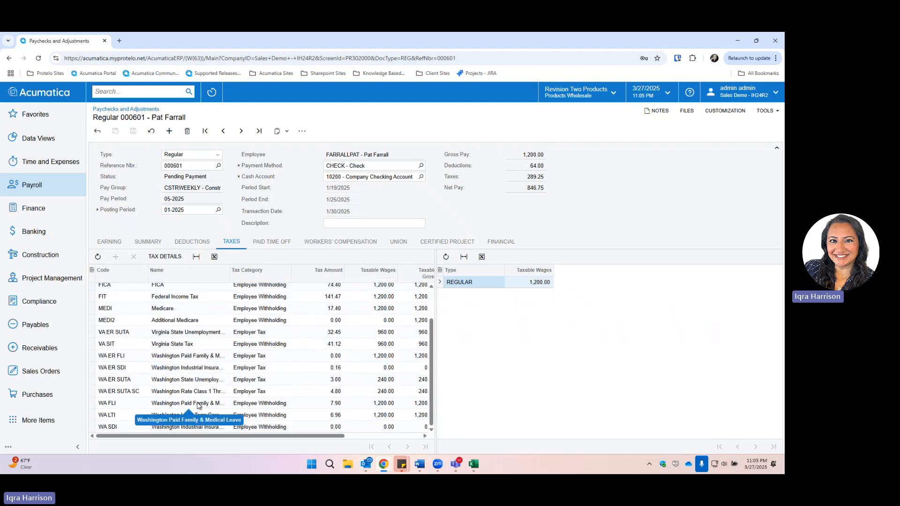
- Review the paycheck's deductions, paid time off accruals and certified project details, returning to its earning lines
left_click(198, 243)
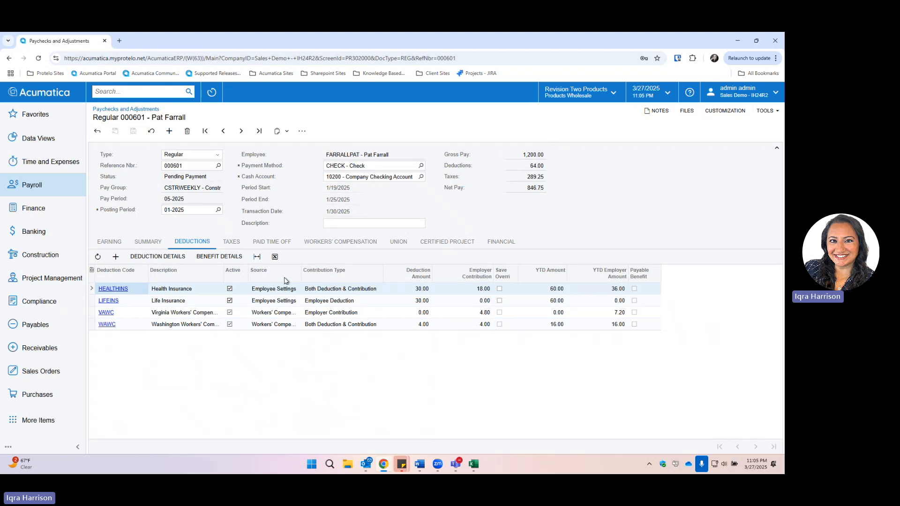
left_click(276, 244)
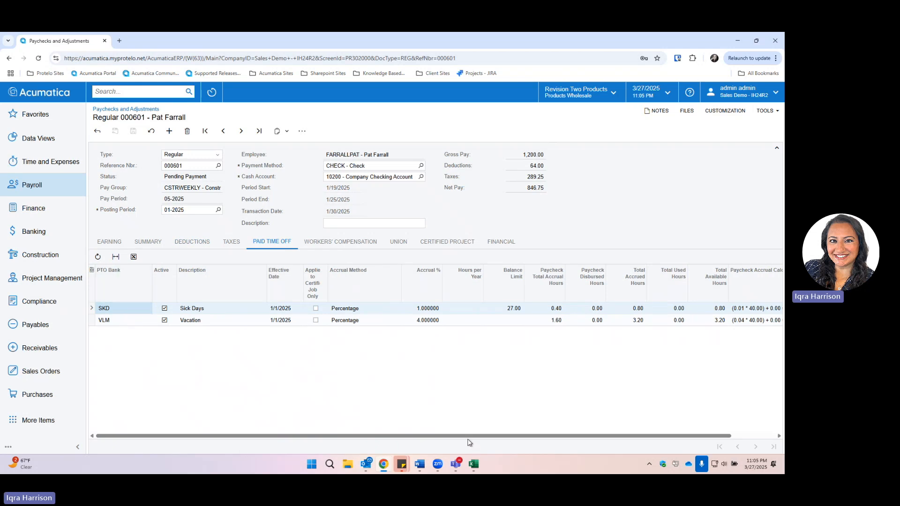
left_click_drag(473, 438, 532, 440)
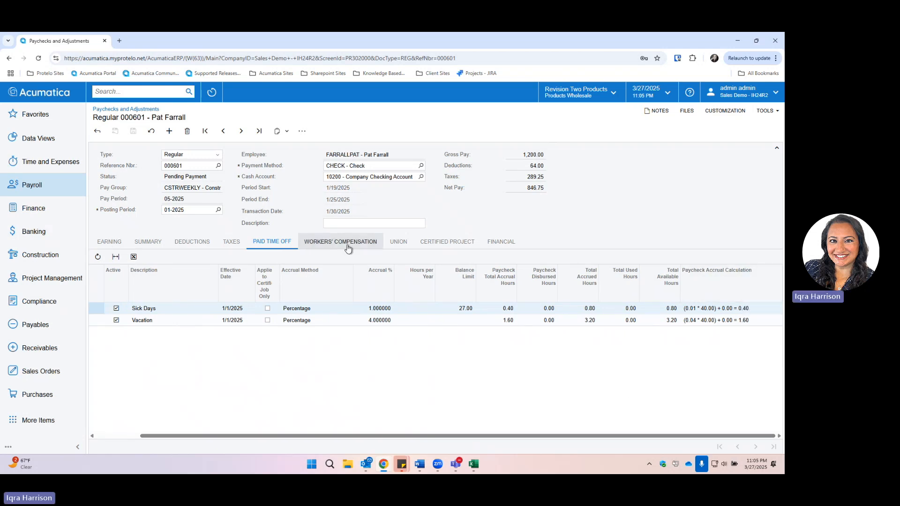
left_click(445, 242)
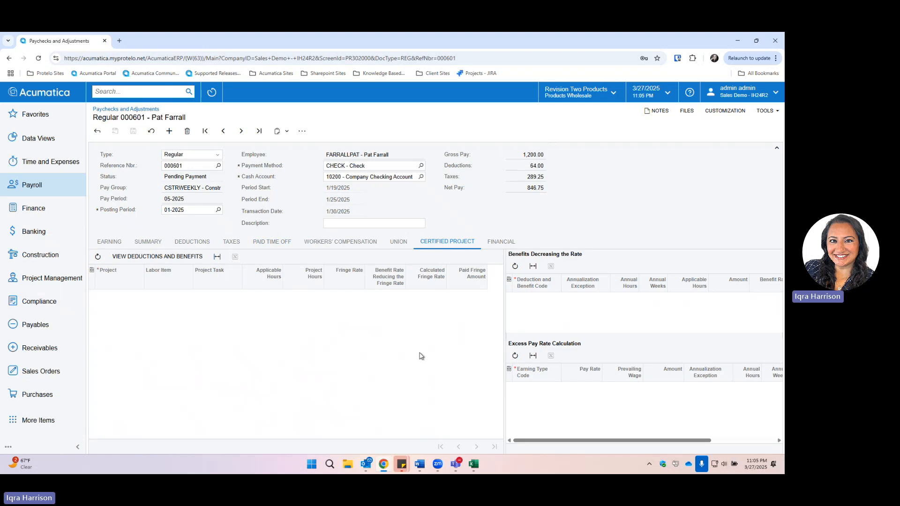
left_click(109, 242)
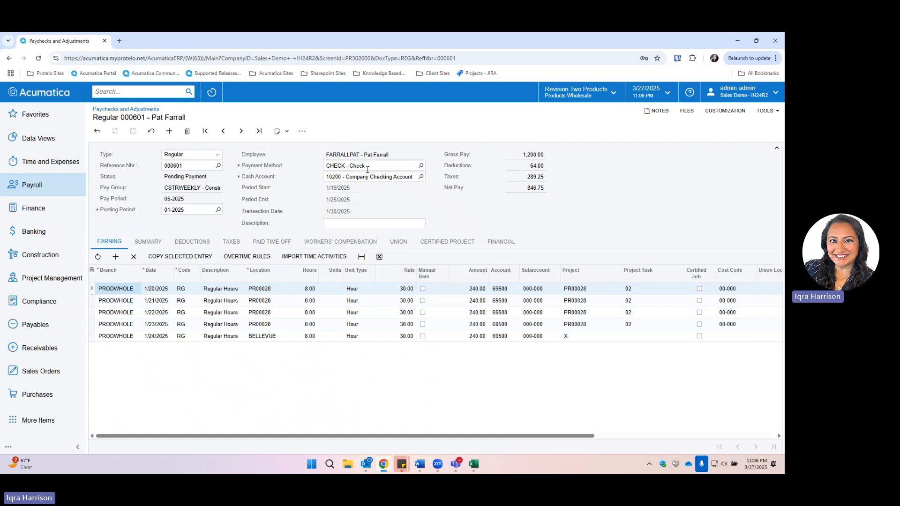
- Open Create Payroll Payment and set the payment method to CHECK
left_click(58, 190)
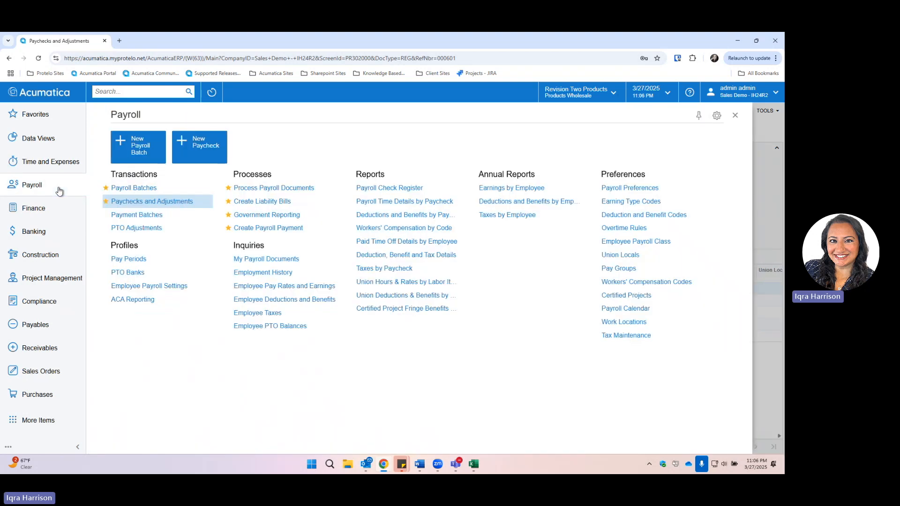
left_click(260, 228)
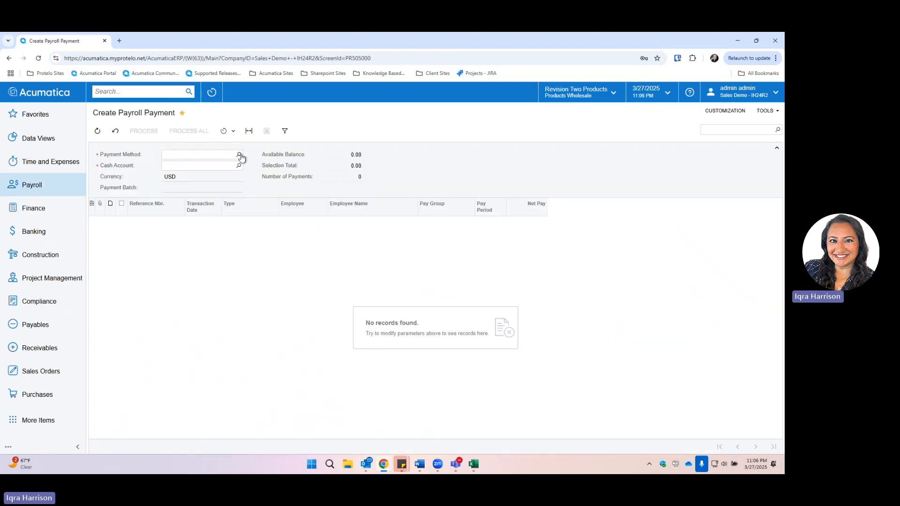
left_click(240, 155)
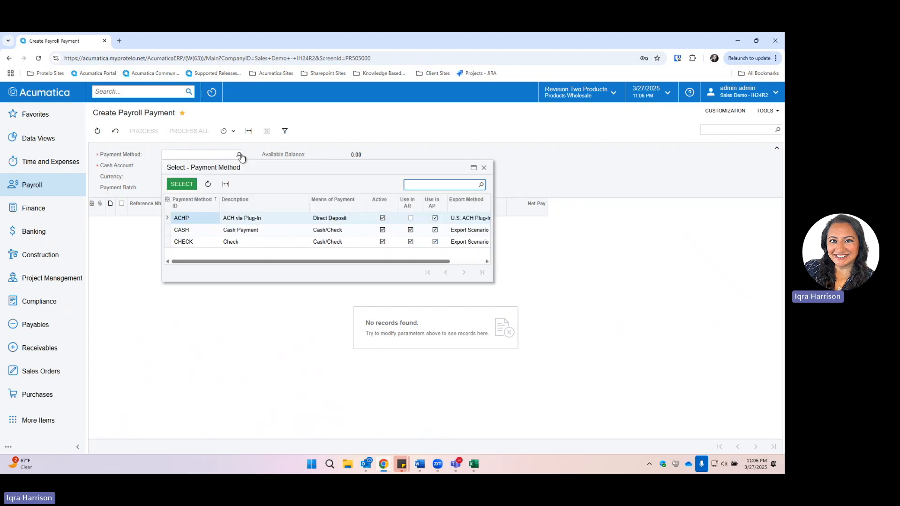
left_click(225, 243)
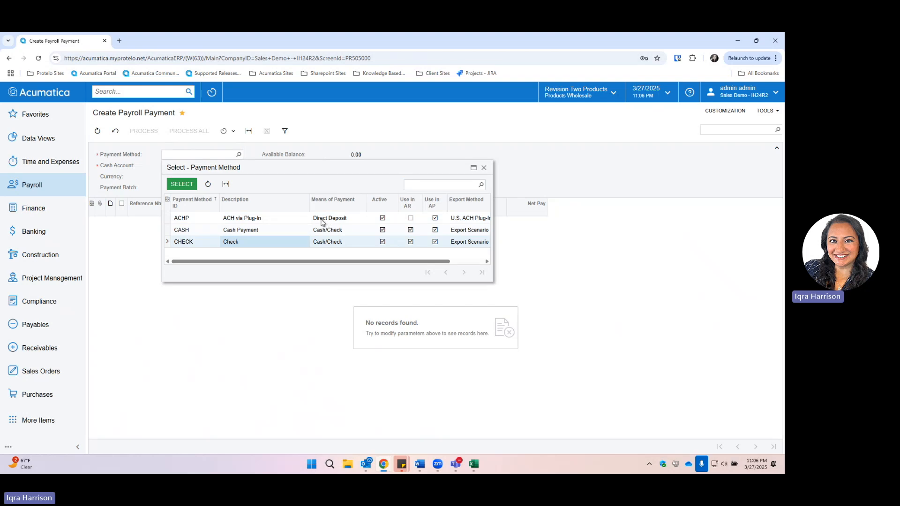
left_click(182, 184)
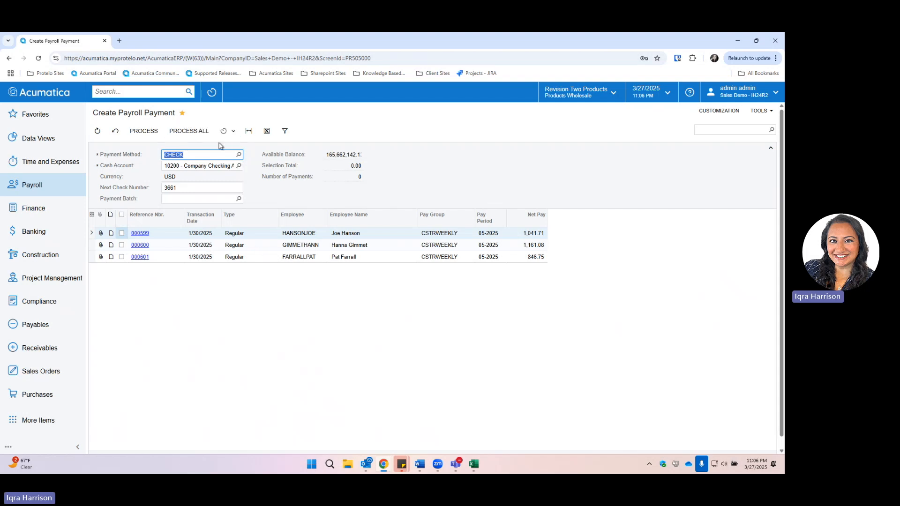
- Select all three 05-2025 paychecks and process them into a payment batch
left_click(122, 245)
left_click(121, 257)
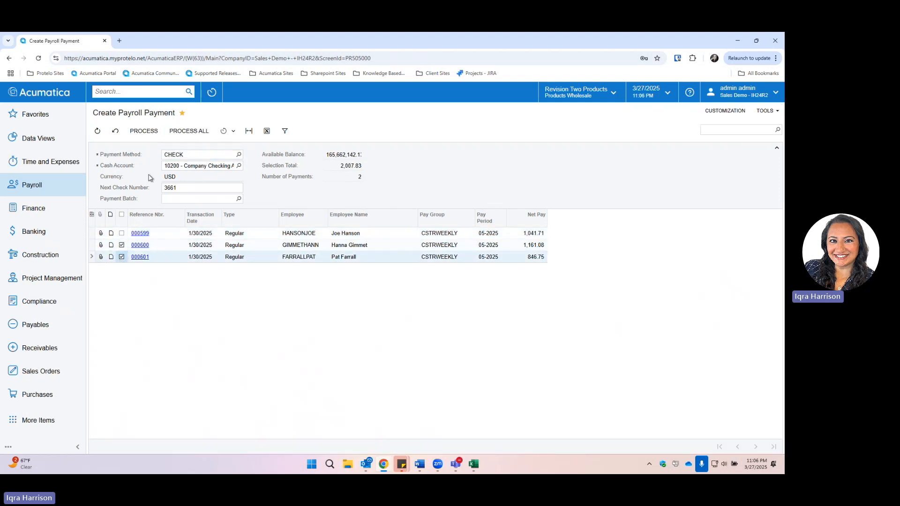
left_click(121, 233)
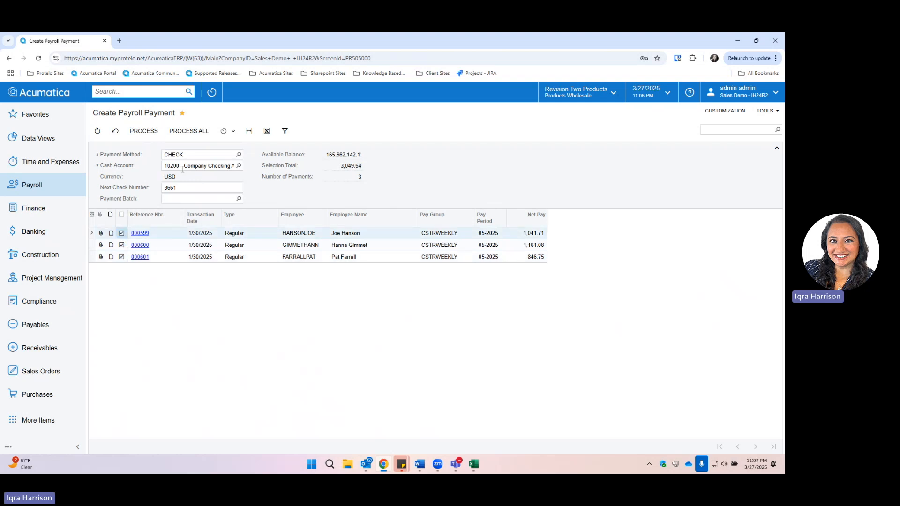
left_click(196, 133)
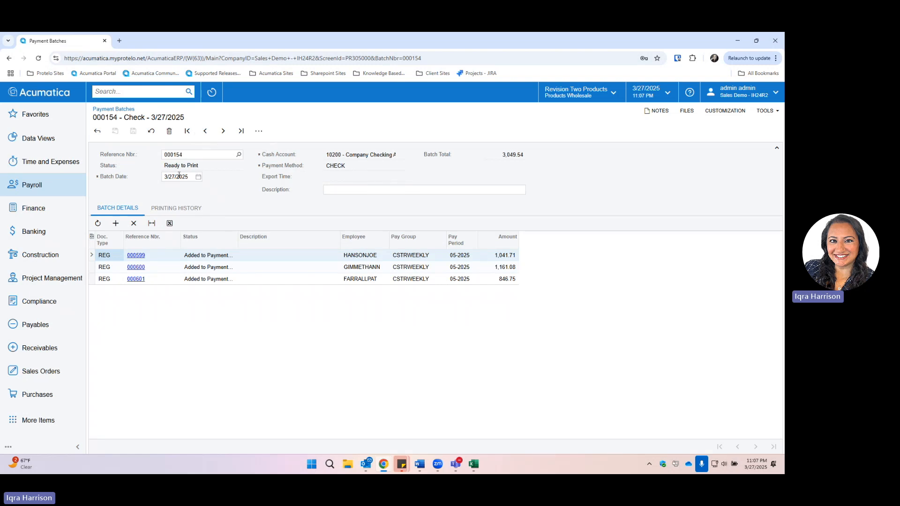
- Run Print Checks for the payment batch and review the first two employees' checks and pay stubs in the maximized report
left_click(260, 133)
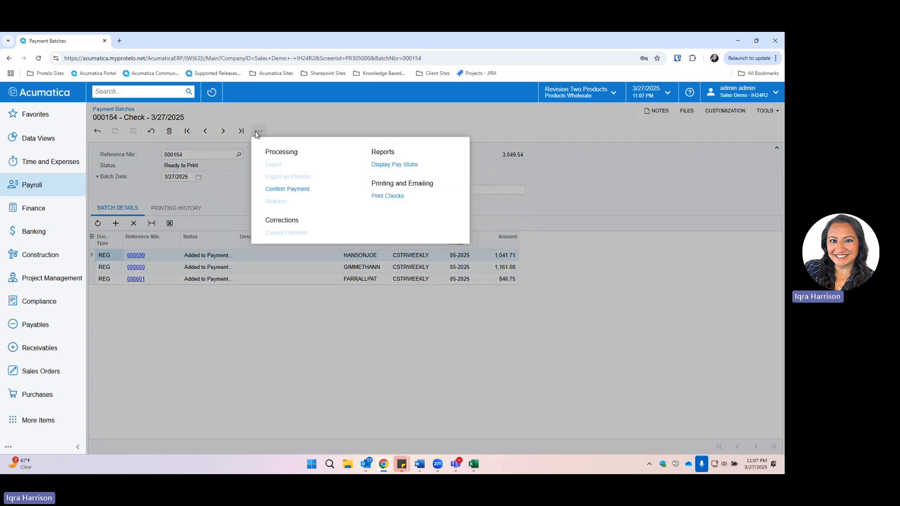
left_click(384, 196)
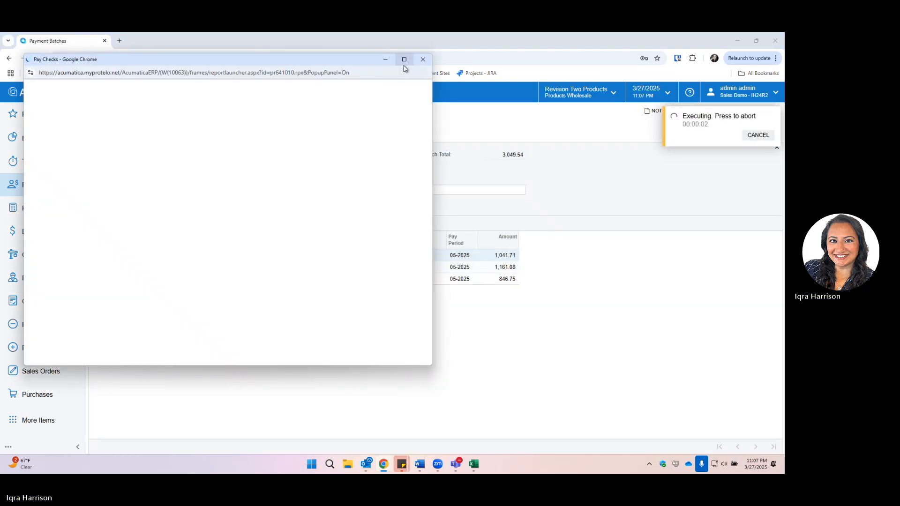
left_click(404, 59)
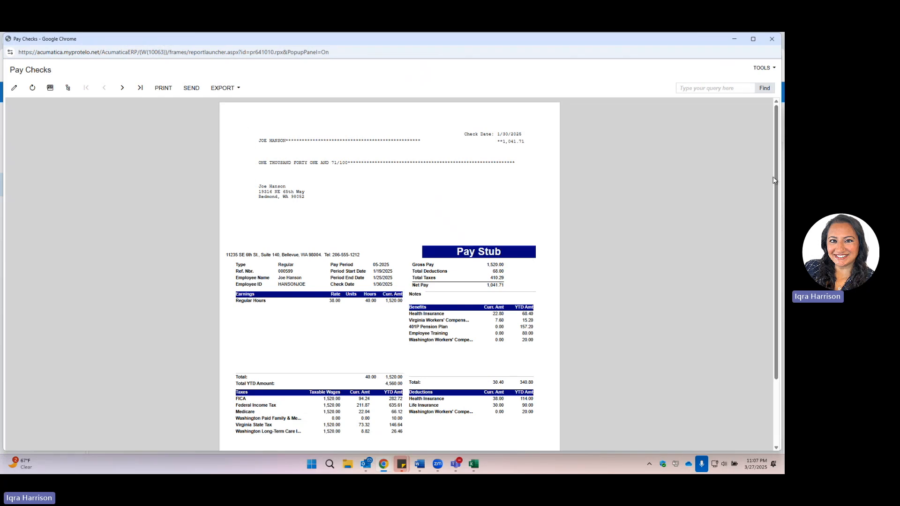
scroll(774, 218, "down", 2)
scroll(775, 218, "down", 2)
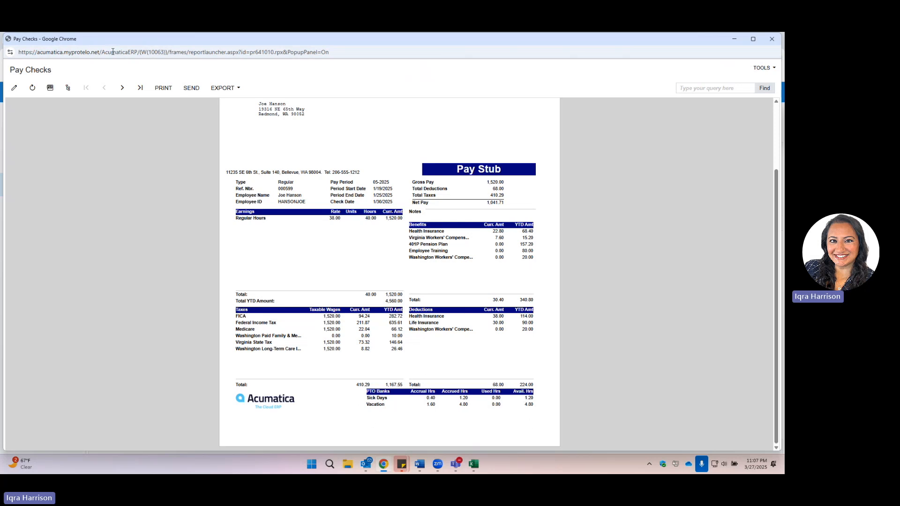
left_click(123, 89)
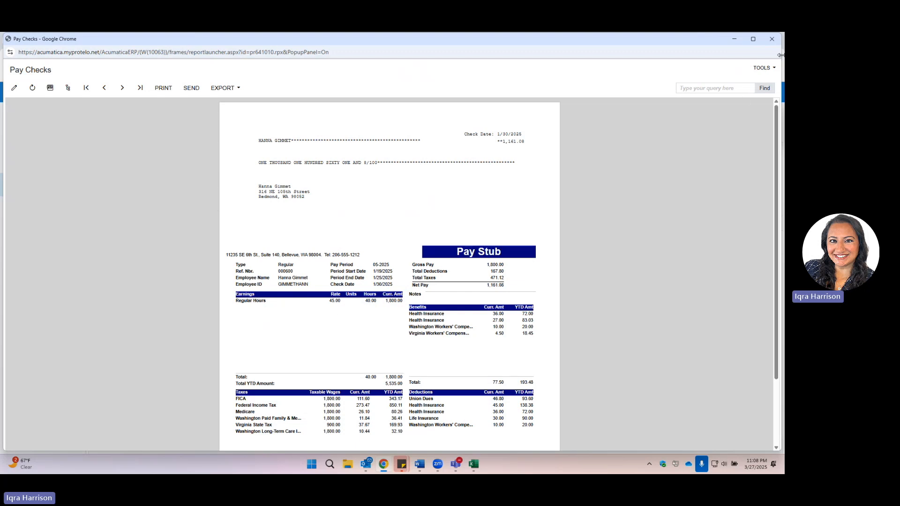
- Close the pay checks report and confirm payment of the payment batch
left_click(772, 39)
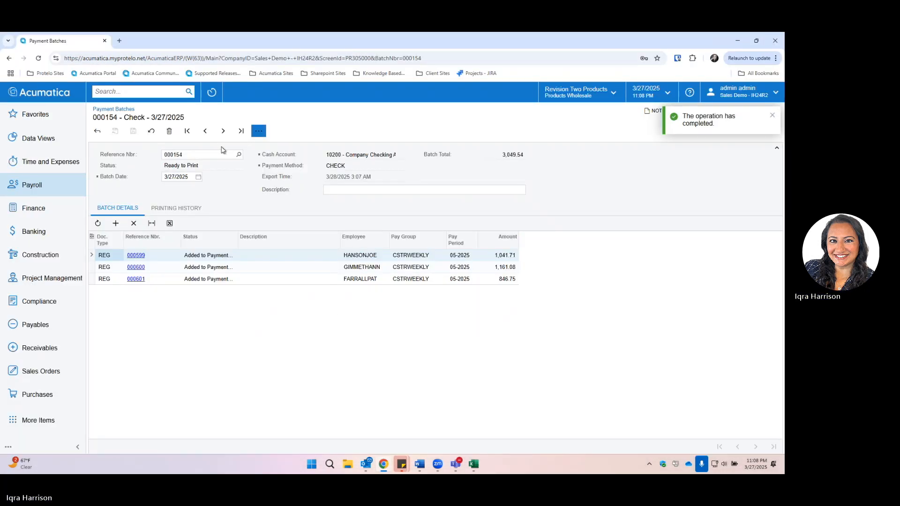
left_click(260, 132)
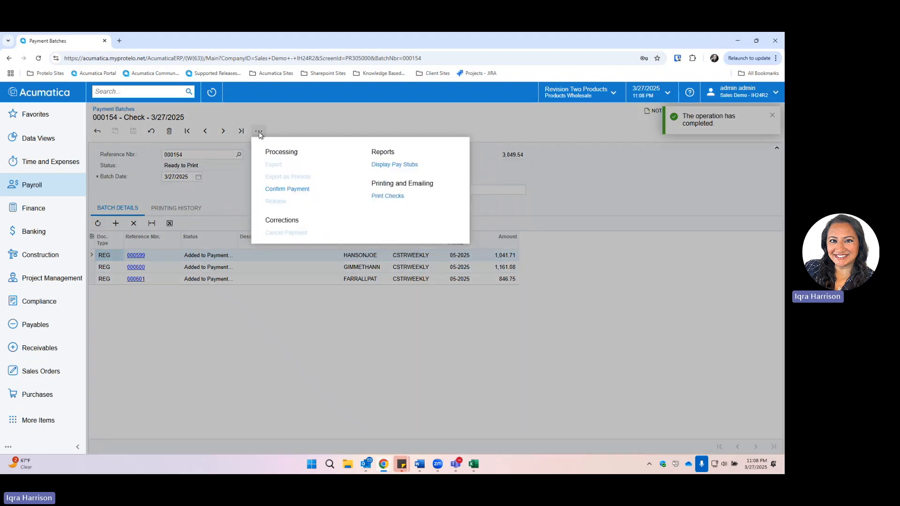
left_click(283, 190)
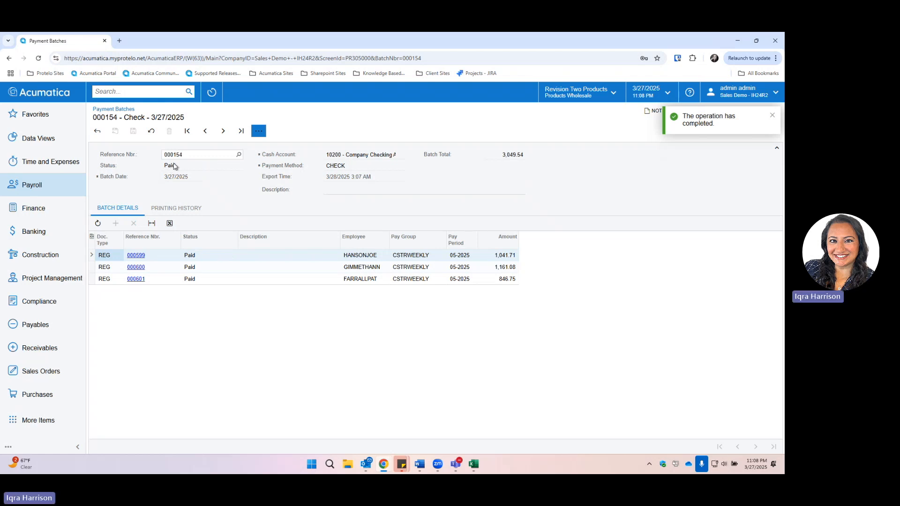
- Release the paid payment batch and dismiss the completion notification
left_click(258, 132)
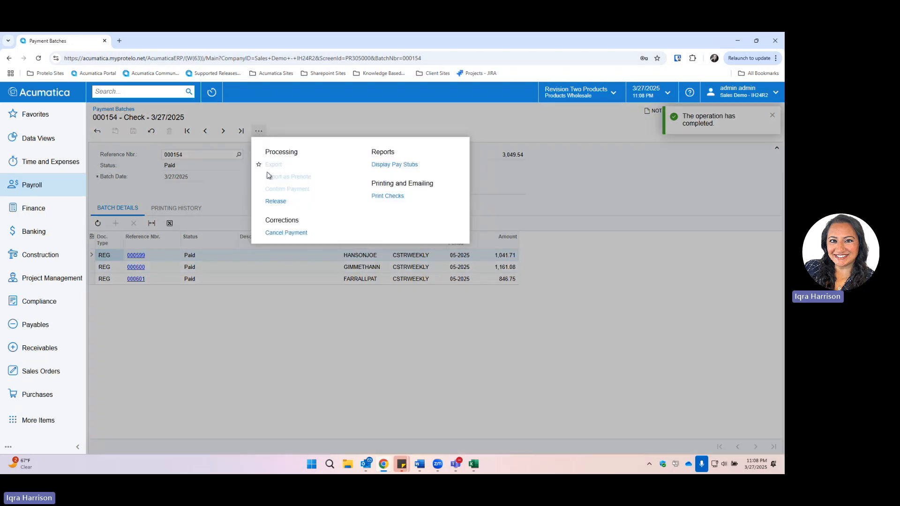
left_click(276, 201)
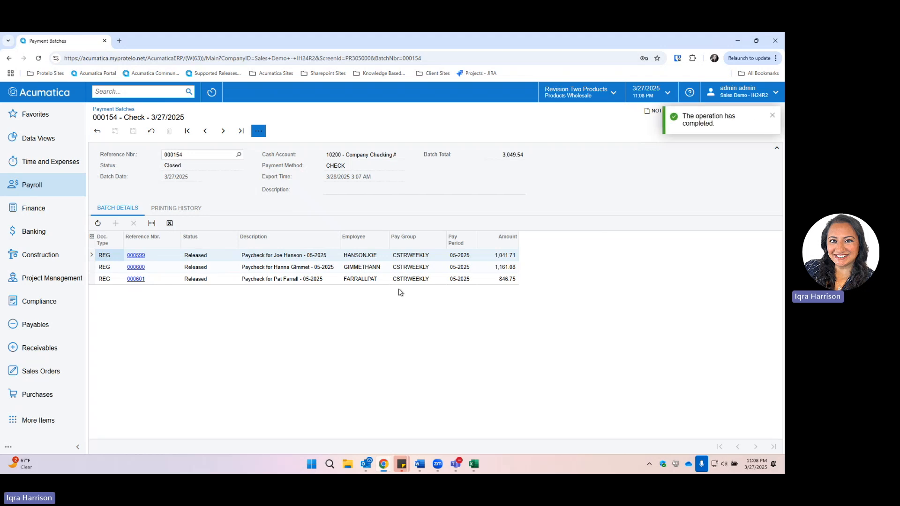
left_click(772, 117)
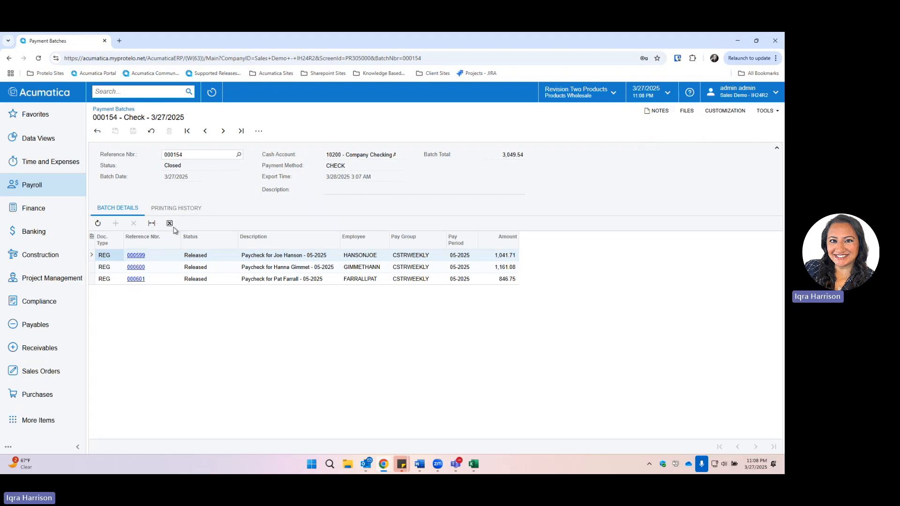
- Open Create Liability Bills from Payroll and filter the liabilities to the PRODWHOLE branch
left_click(64, 193)
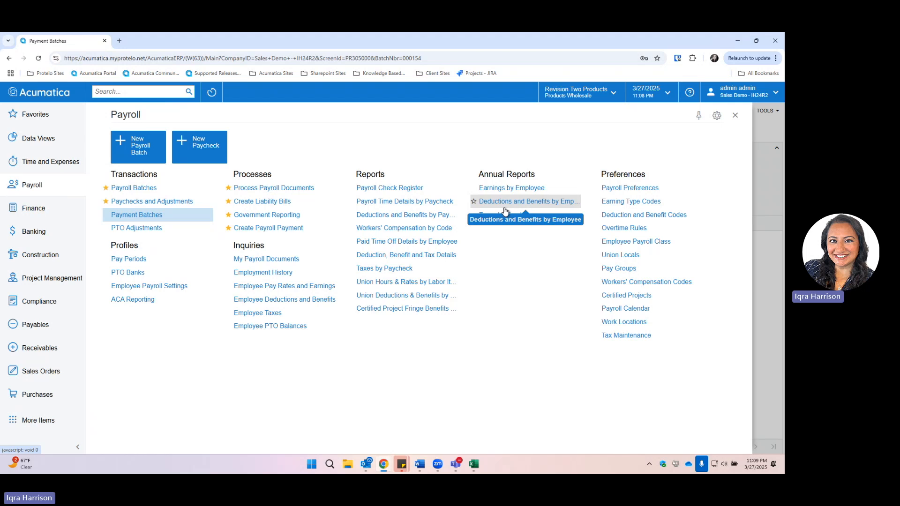
left_click(260, 203)
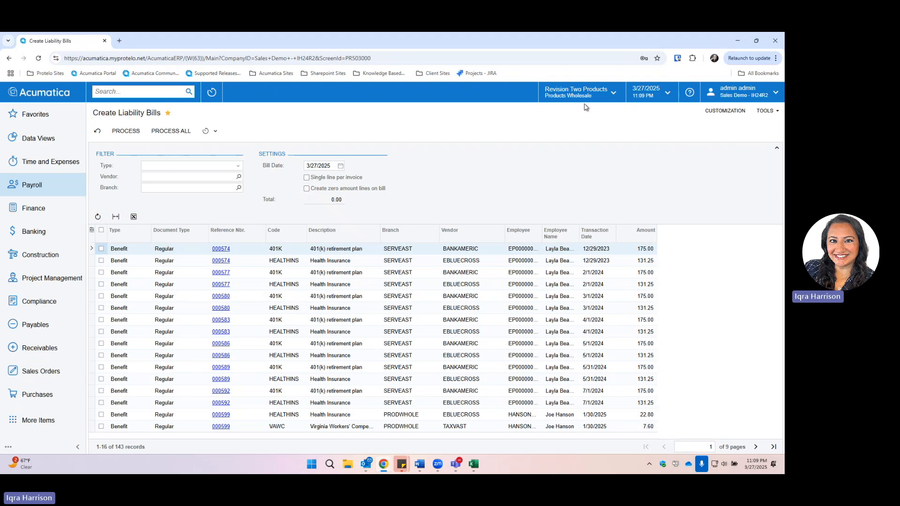
left_click(190, 190)
type("prod")
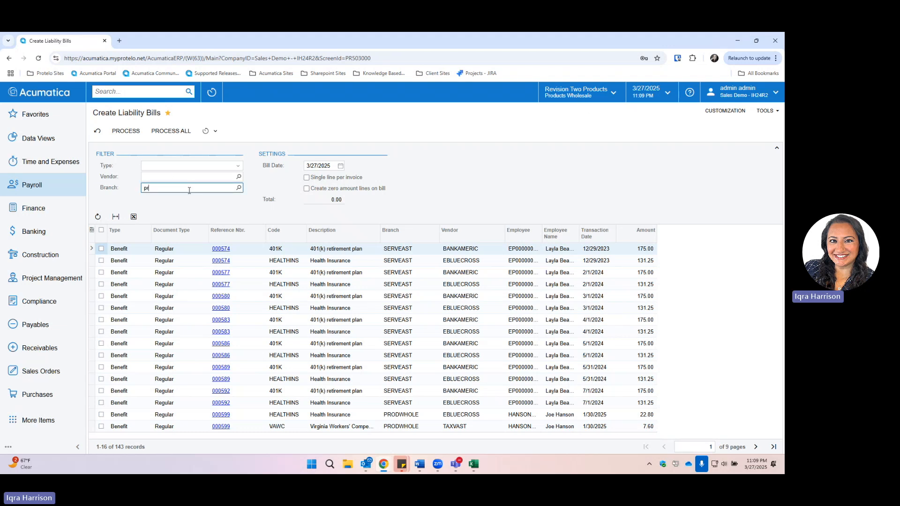
key("BackSpace")
type("d")
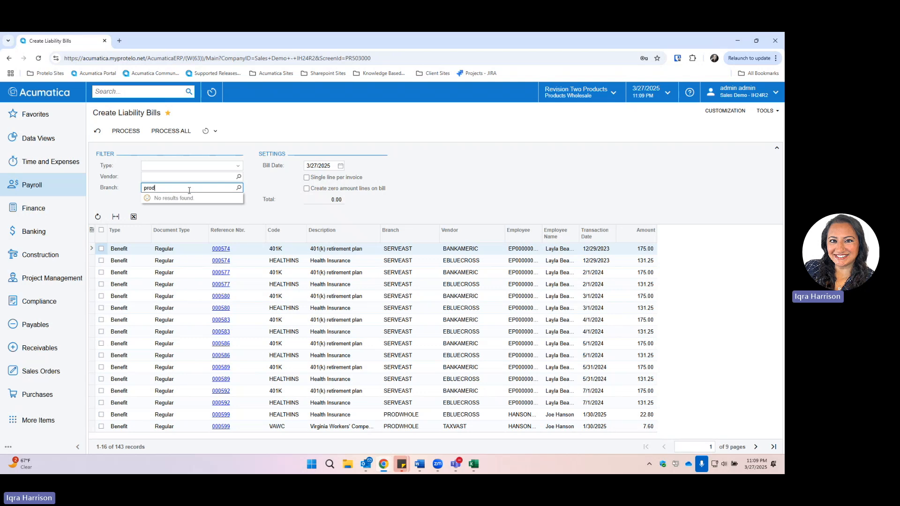
left_click(187, 204)
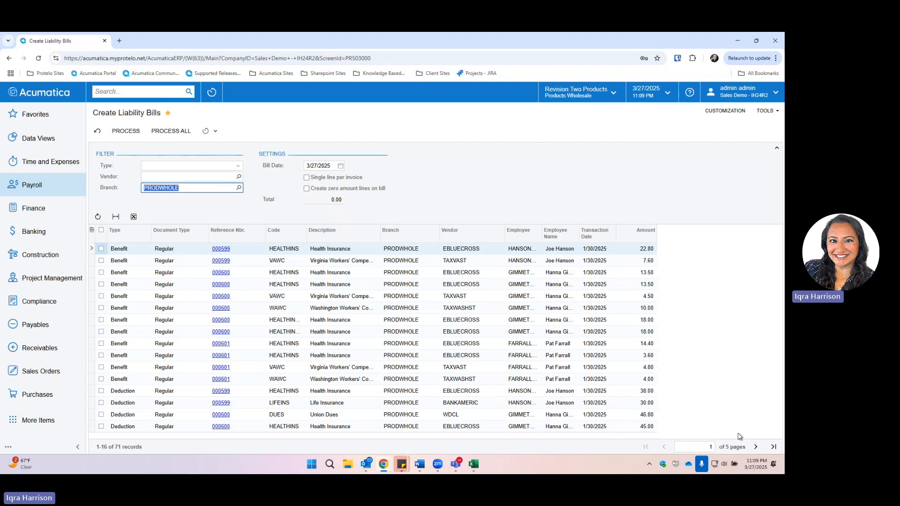
- Narrow the liabilities to type Tax and vendor IRSGOV - Internal Revenue Service USA
left_click(233, 167)
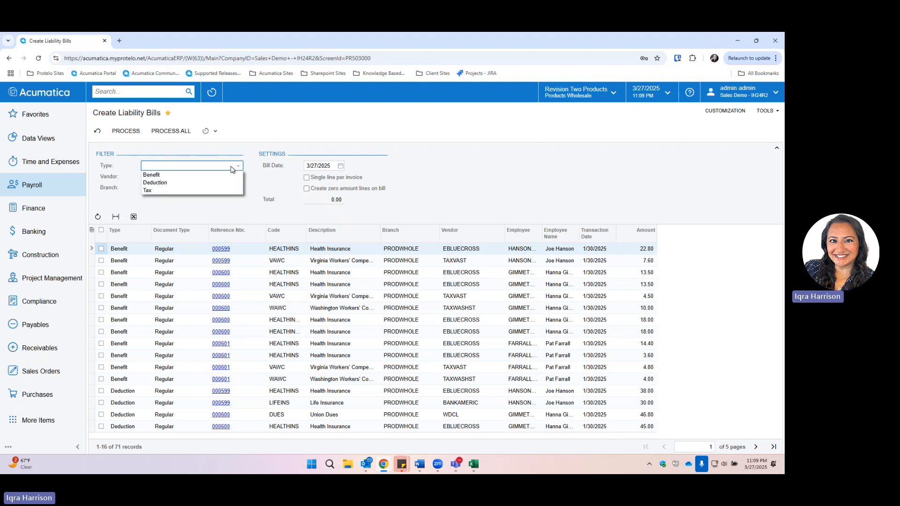
left_click(167, 192)
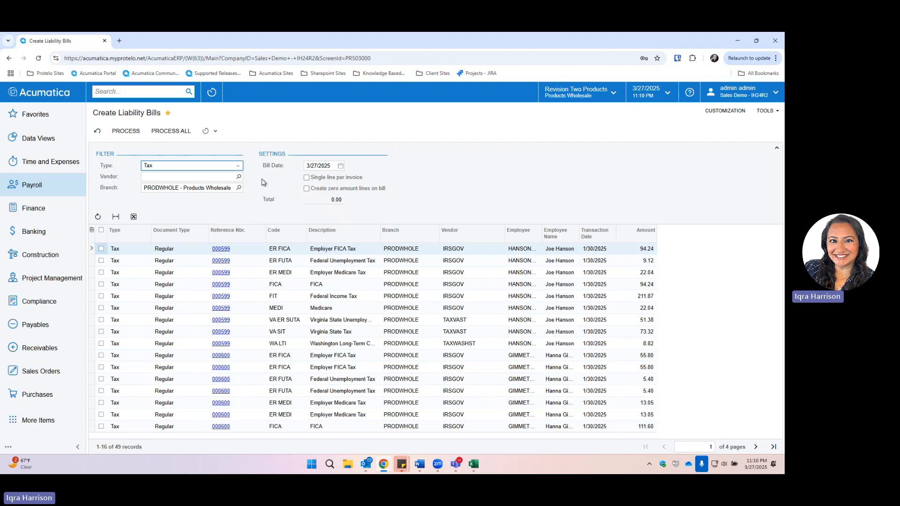
left_click(238, 175)
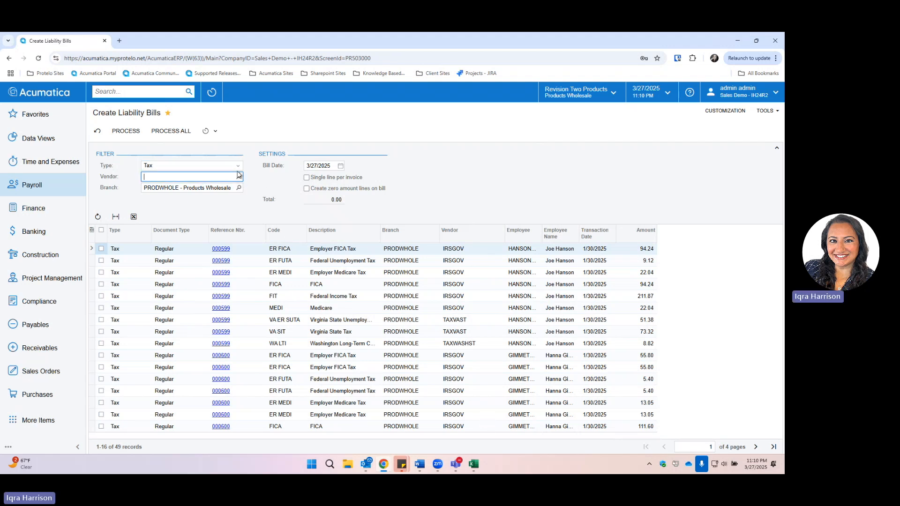
type("irs")
left_click(202, 185)
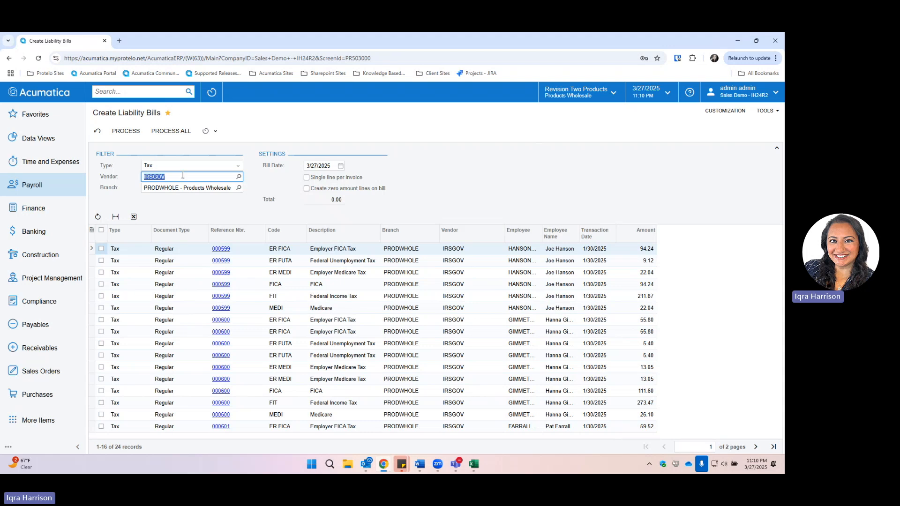
- Process all filtered tax liabilities into a vendor bill and close the processing summary
left_click(183, 134)
left_click(182, 133)
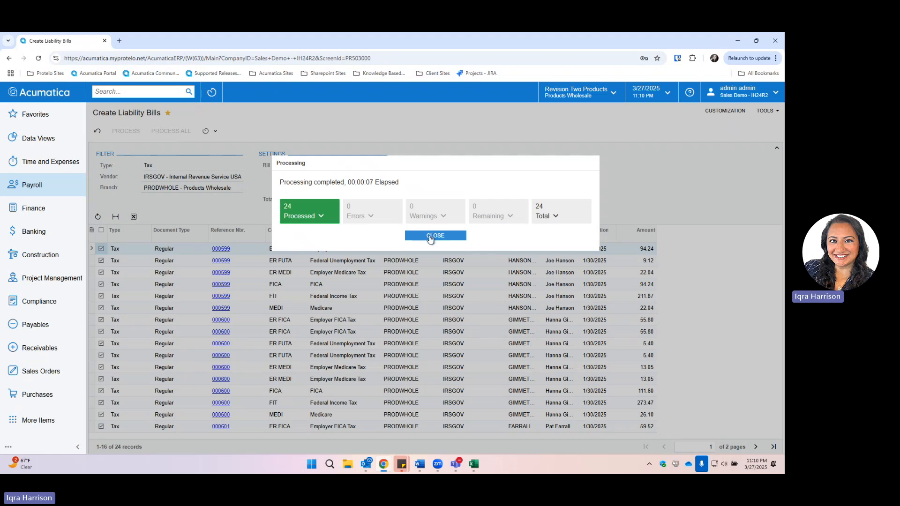
left_click(431, 239)
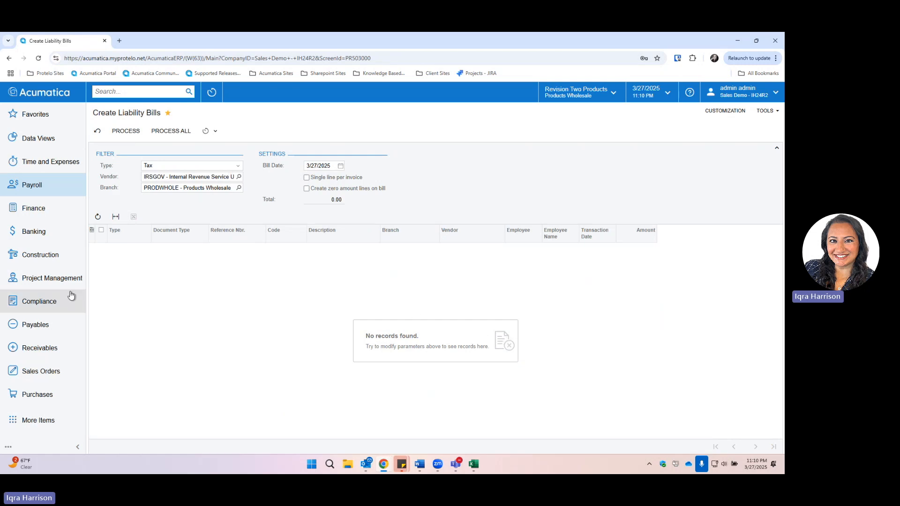
- Open Bills and Adjustments in a new browser tab and open the Internal Revenue Service USA bill dated 3/27/2025
left_click(67, 324)
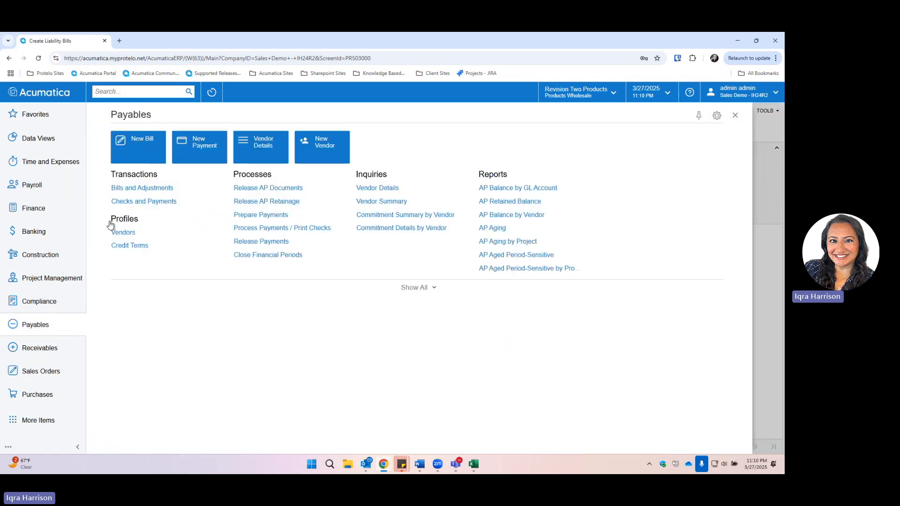
right_click(138, 189)
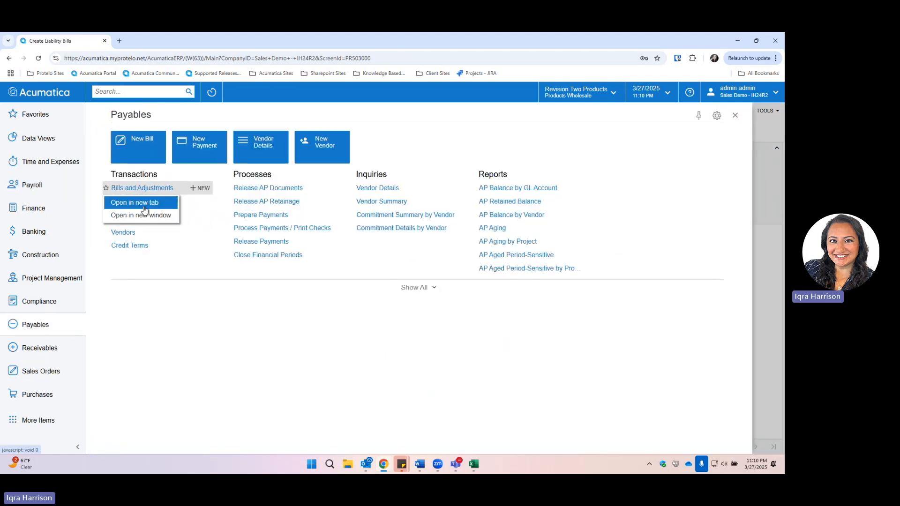
left_click(145, 204)
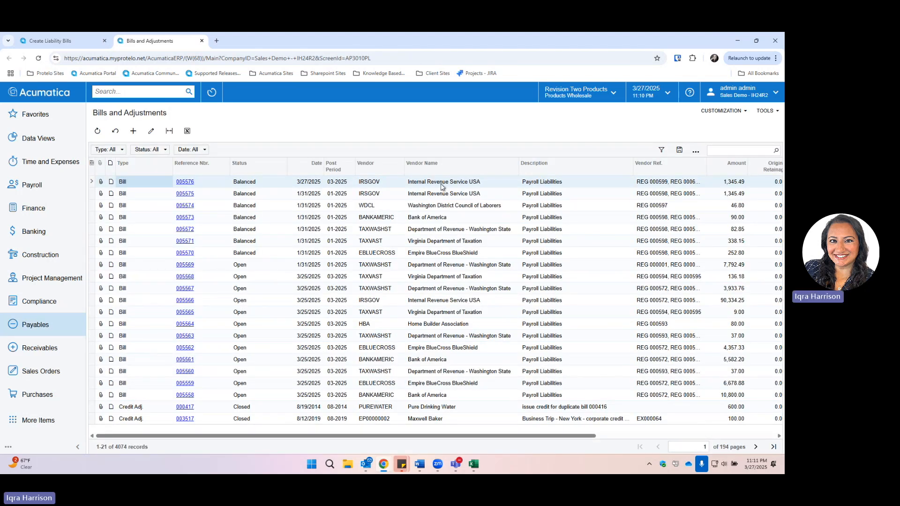
left_click(193, 183)
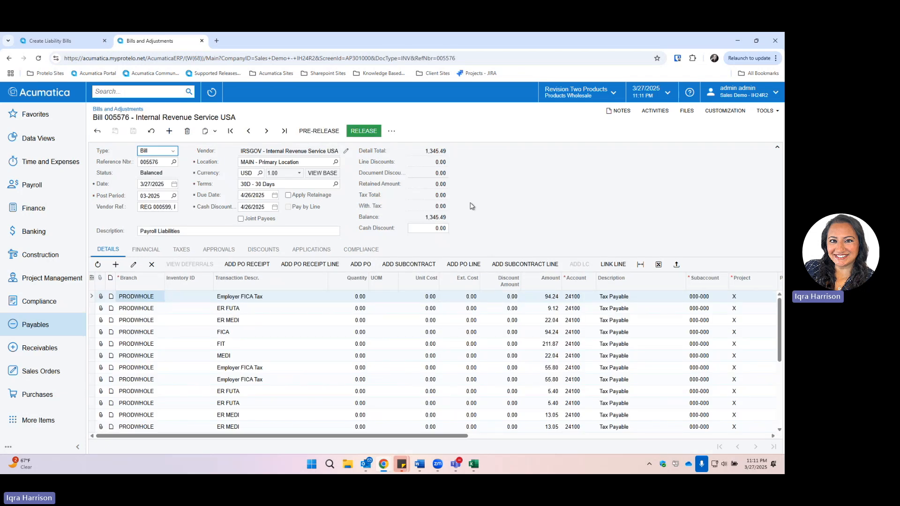
- Release the Internal Revenue Service USA payroll liabilities bill and close its browser tab
left_click(147, 185)
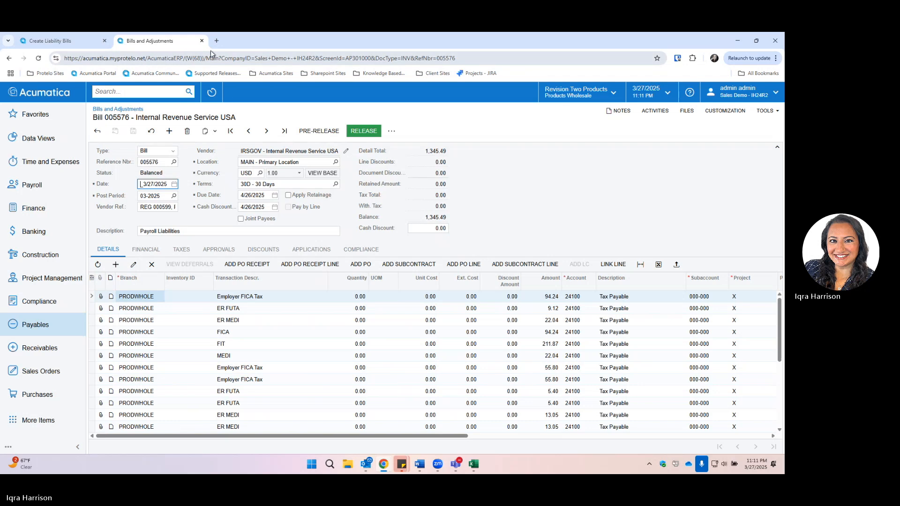
left_click(356, 131)
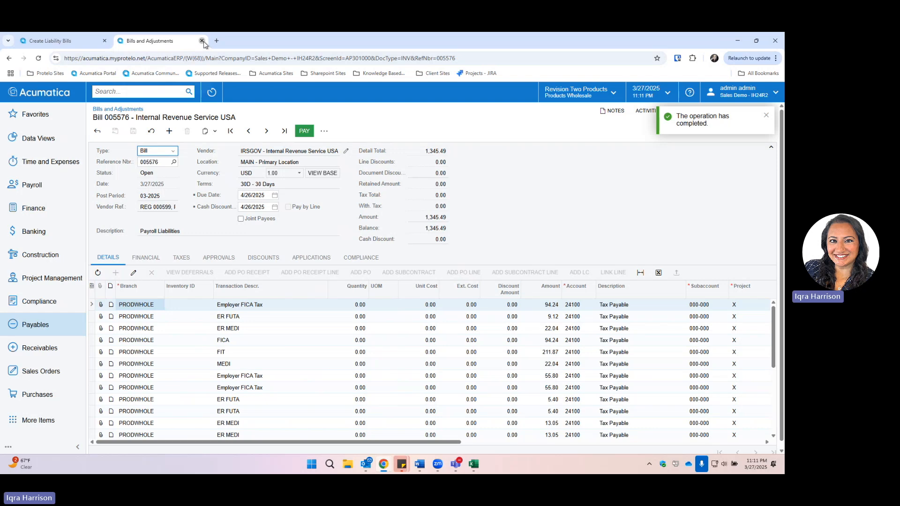
left_click(198, 41)
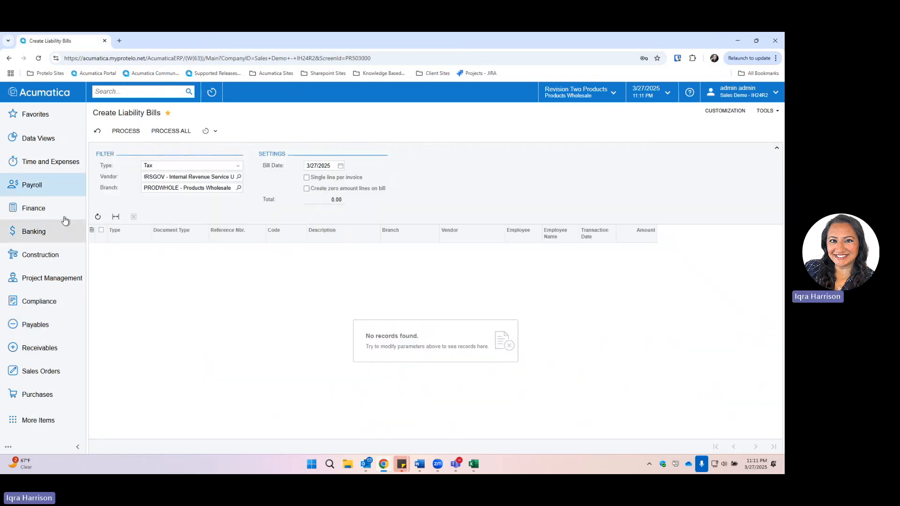
- Open Government Reporting from Payroll and filter the forms to state VA - VIRGINIA and the Quarterly reporting period
left_click(74, 190)
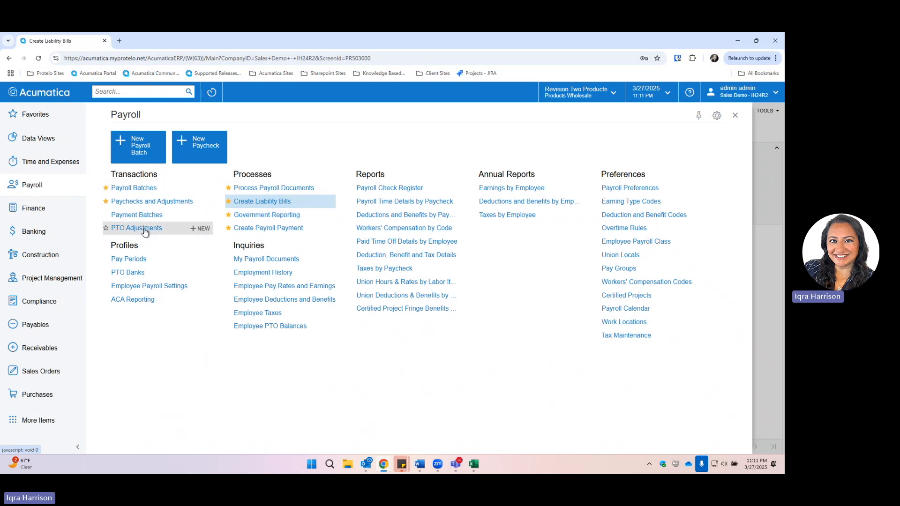
left_click(266, 215)
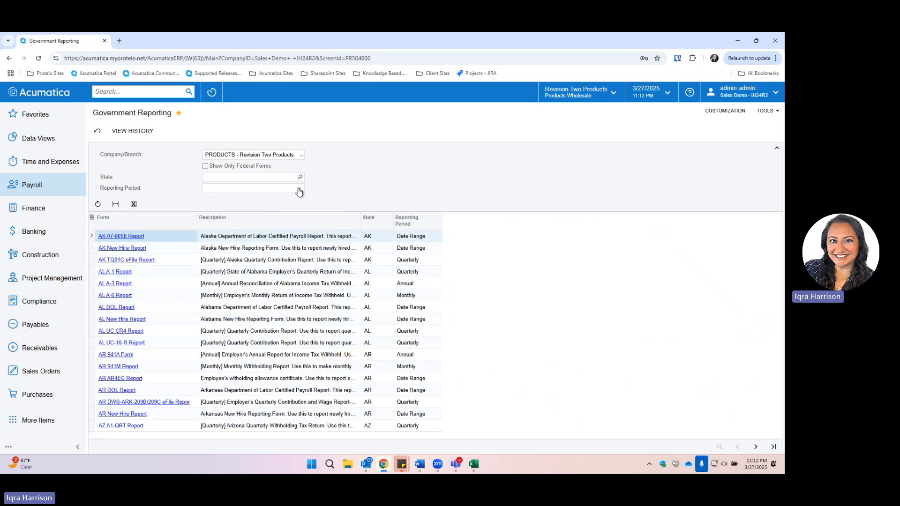
left_click(300, 178)
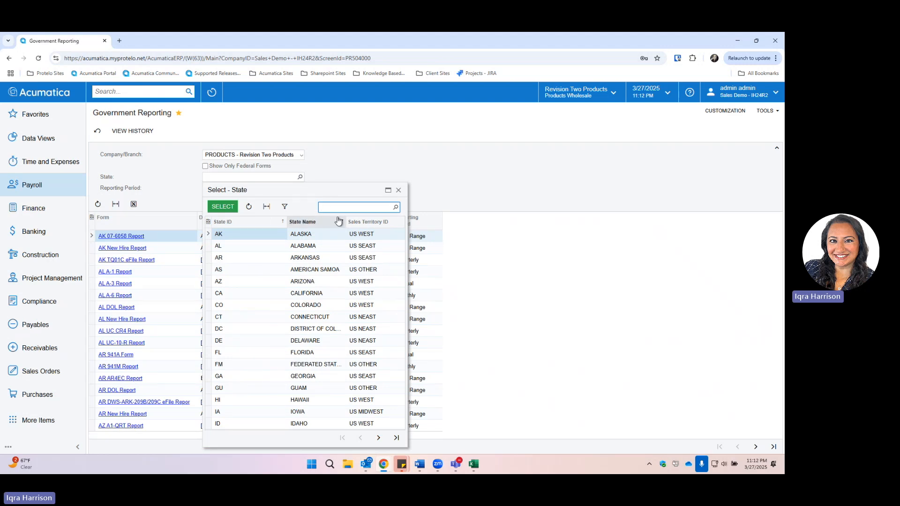
type("va")
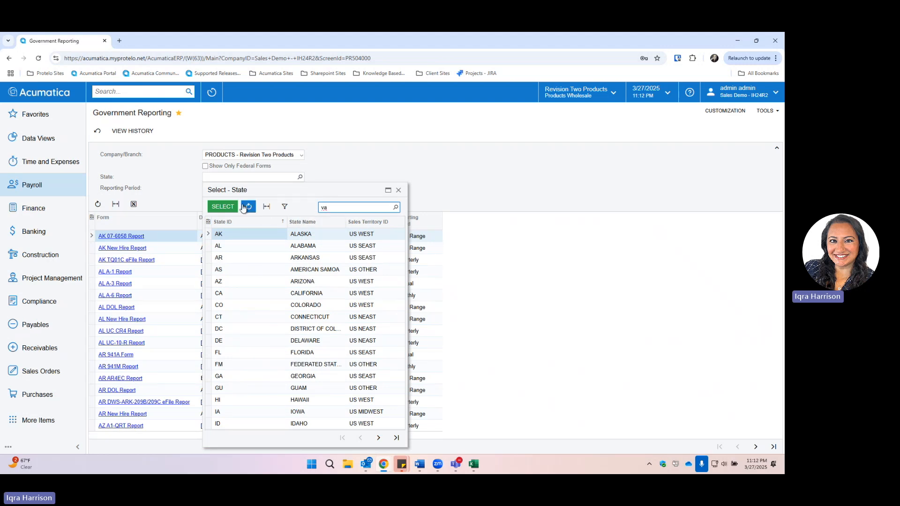
left_click(229, 257)
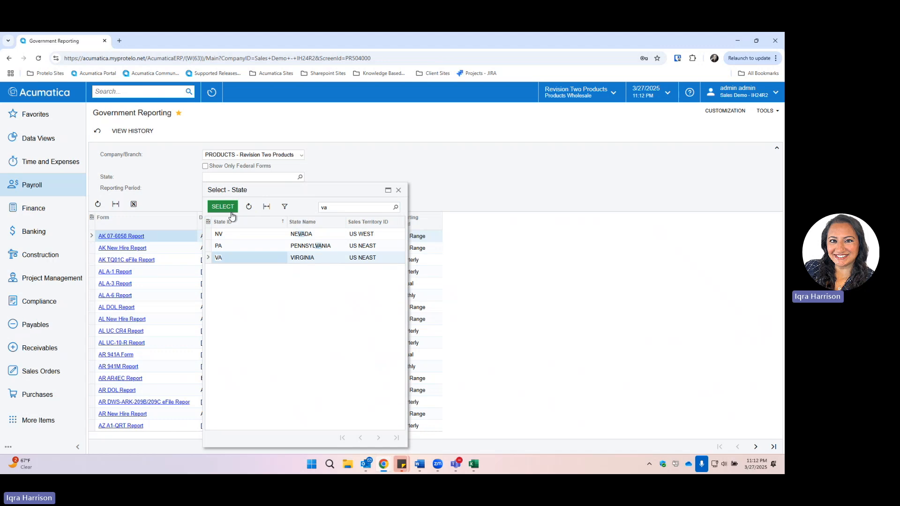
left_click(232, 207)
left_click(242, 189)
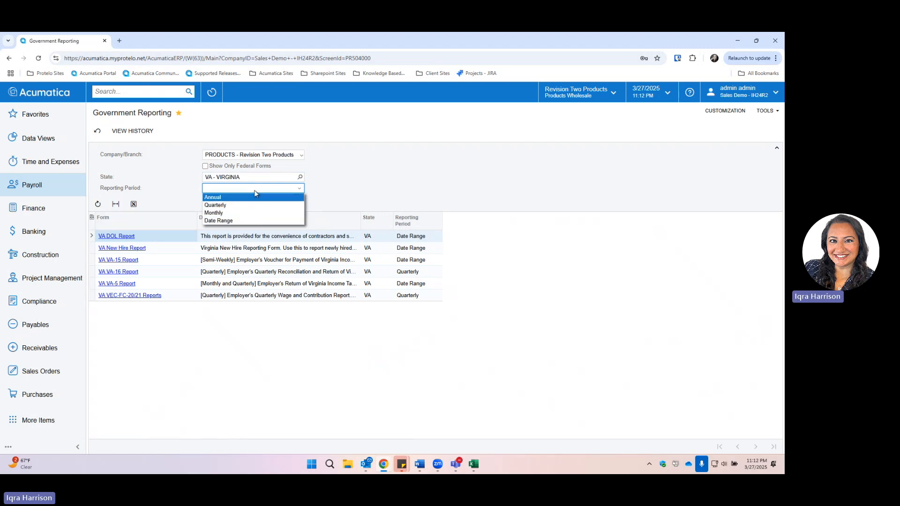
left_click(229, 206)
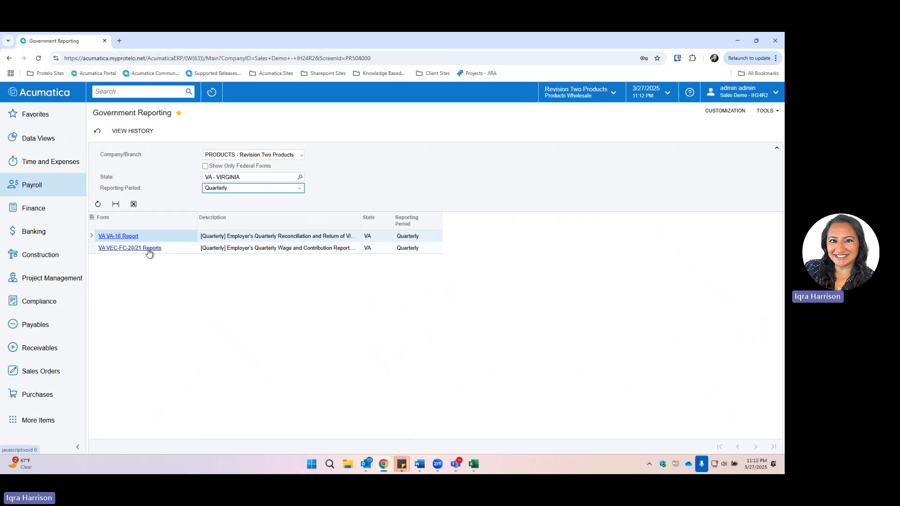
- Run the VA VEC-FC-20/21 Reports form for year 2025, Quarter# 1
left_click(149, 250)
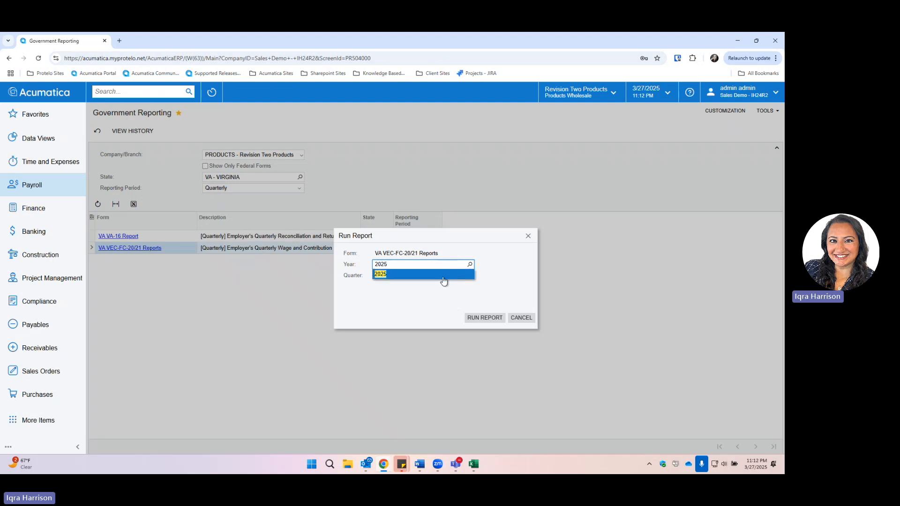
left_click(441, 277)
left_click(437, 285)
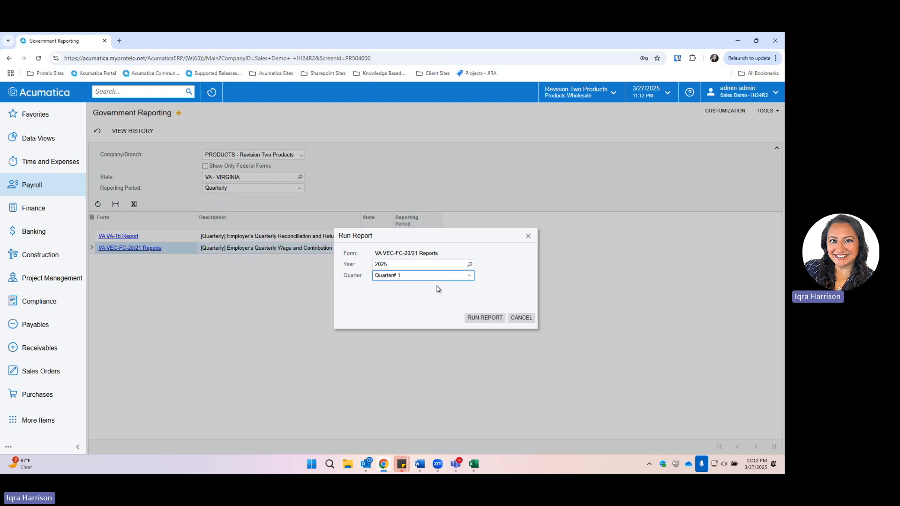
left_click(484, 318)
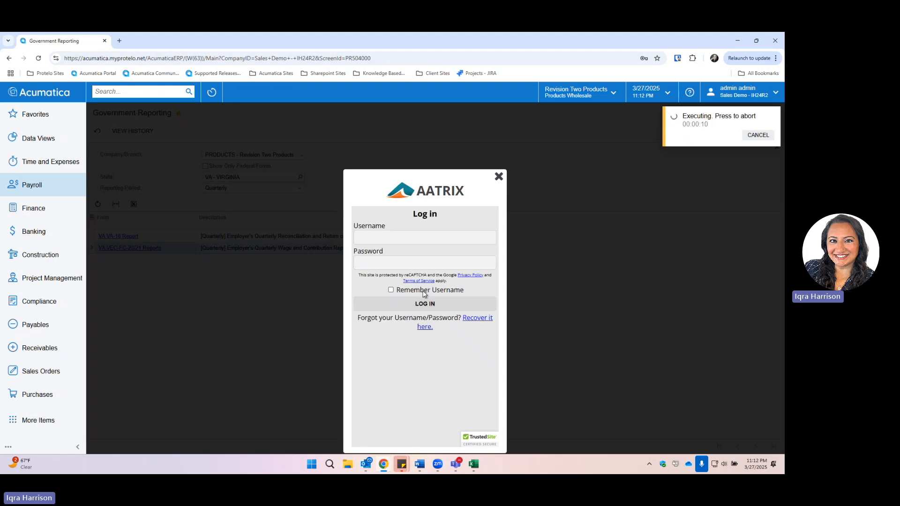
- Log in to Aatrix with the first saved username and password, and dismiss the offer to remember the password
left_click(430, 234)
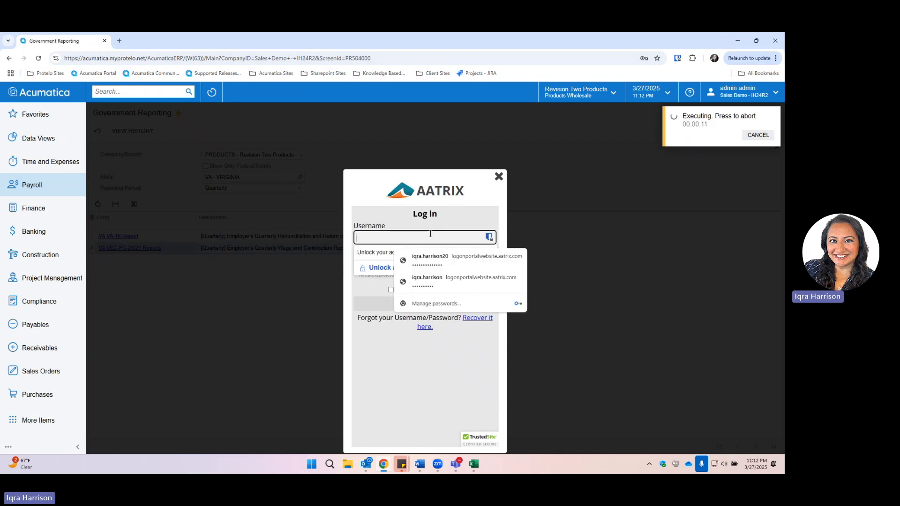
left_click(430, 260)
left_click(383, 359)
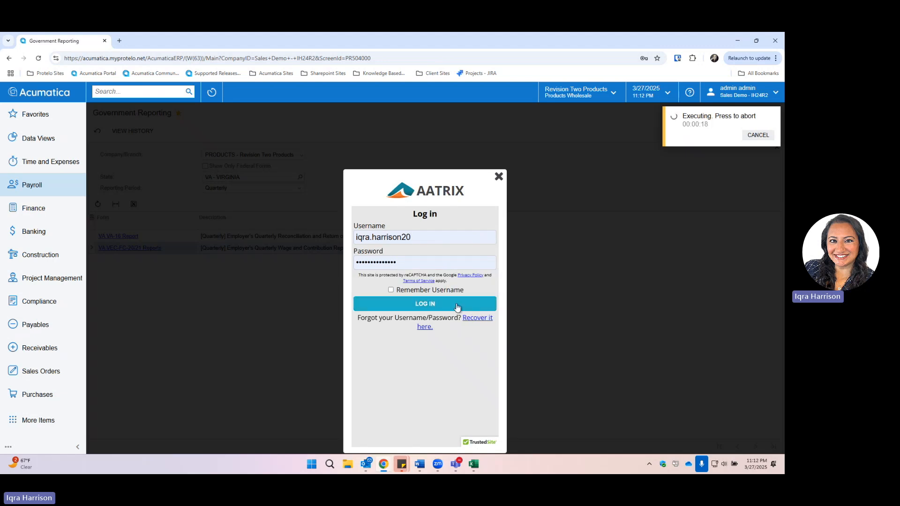
left_click(426, 307)
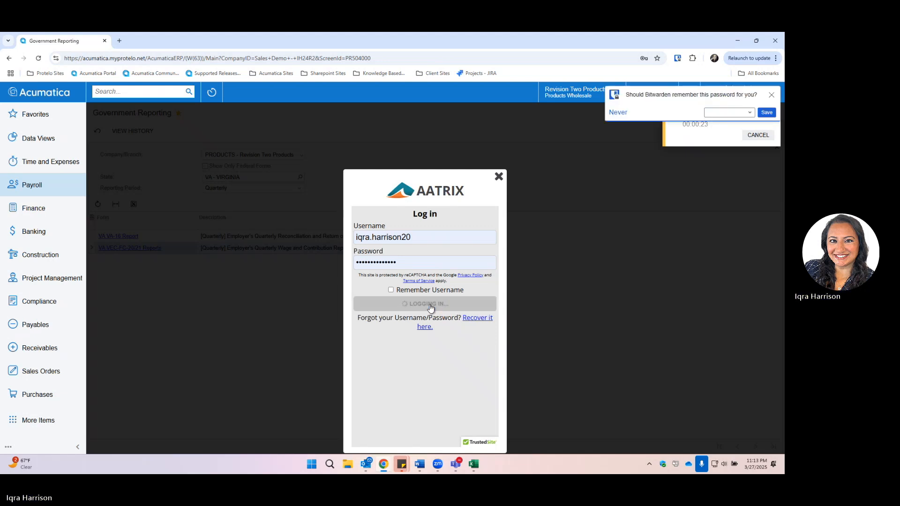
left_click(771, 95)
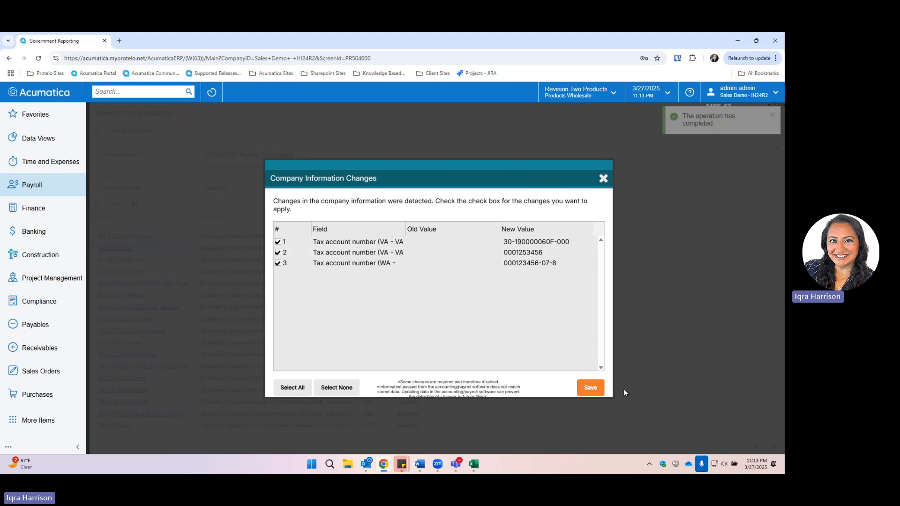
- Save all detected company information changes and accept the company name, address, contact, company/employer filer type and state tax items to generate the form
left_click(590, 388)
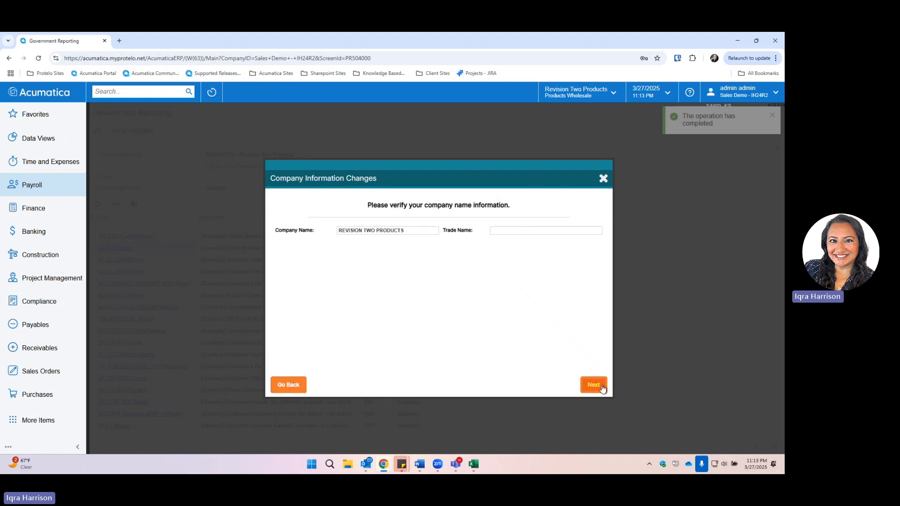
left_click(593, 385)
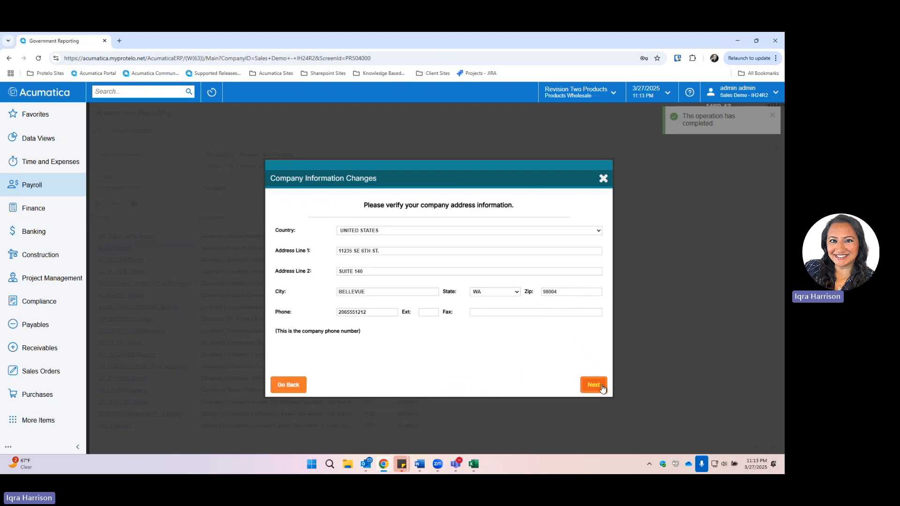
left_click(593, 385)
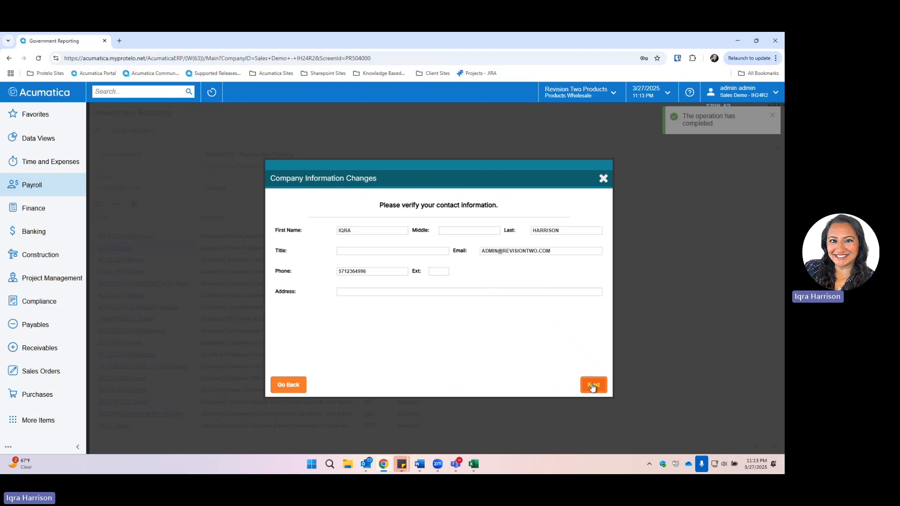
left_click(593, 386)
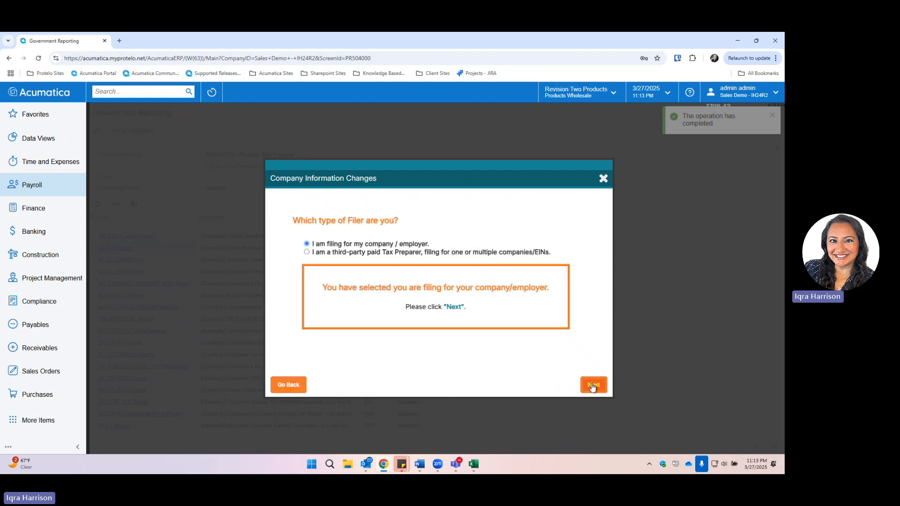
left_click(592, 386)
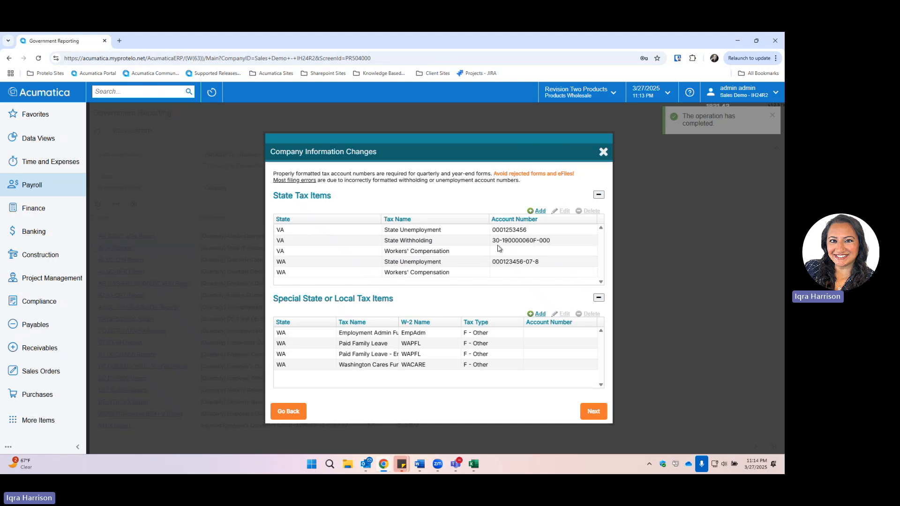
left_click(598, 412)
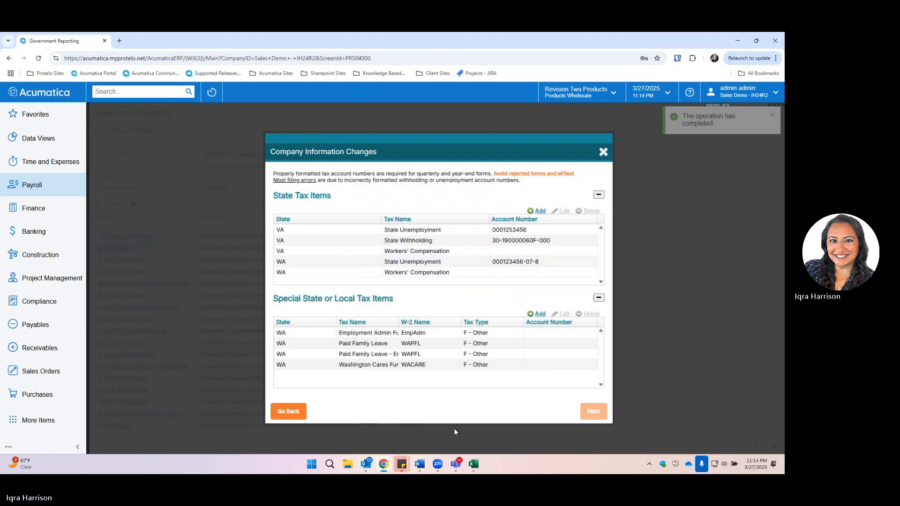
left_click(591, 412)
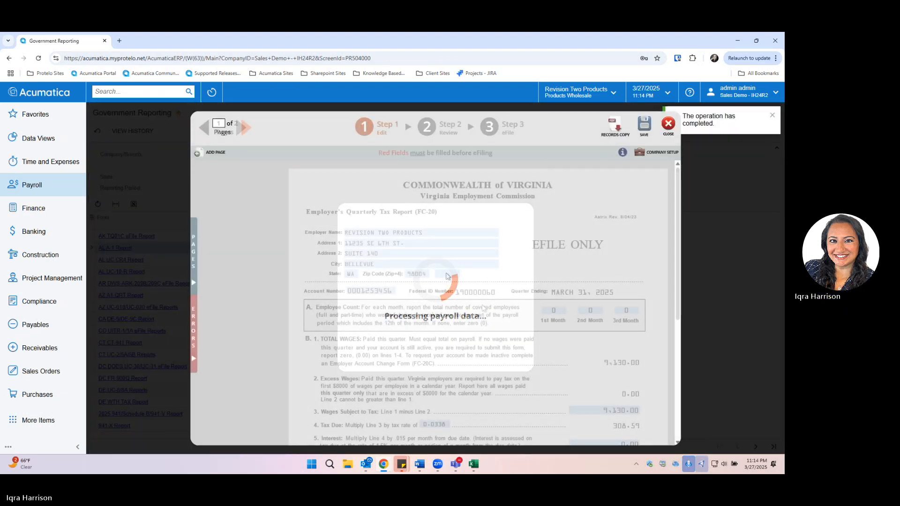
- Review the Virginia Employer's Quarterly Tax Report (FC-20) from the wage figures to the certification section, and close the report
scroll(285, 183, "down", 1)
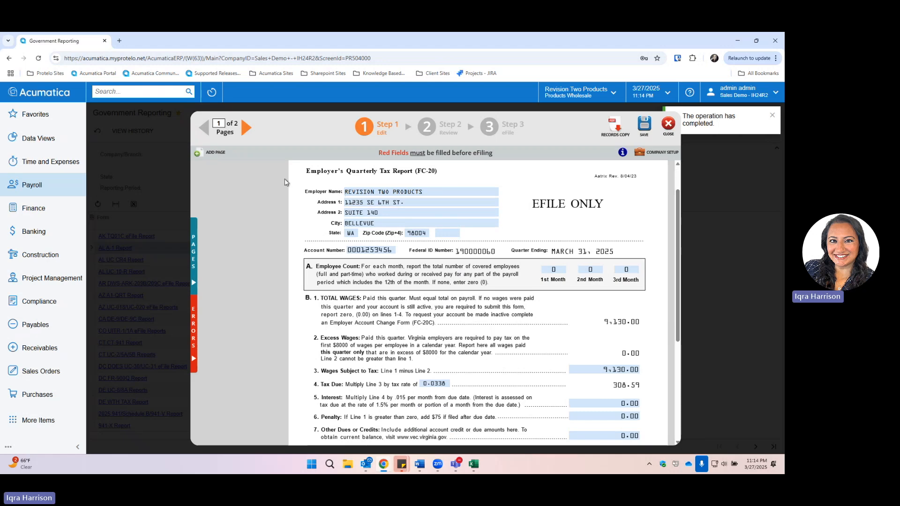
scroll(584, 244, "down", 4)
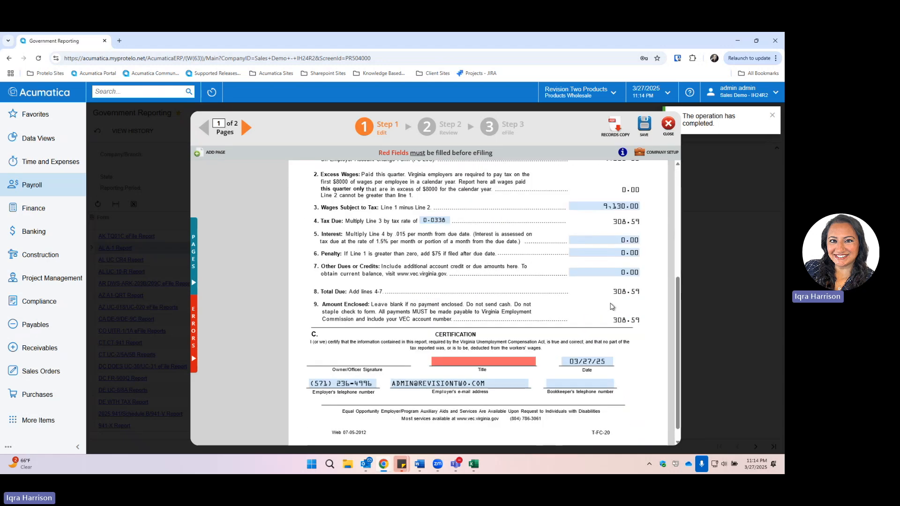
left_click(487, 361)
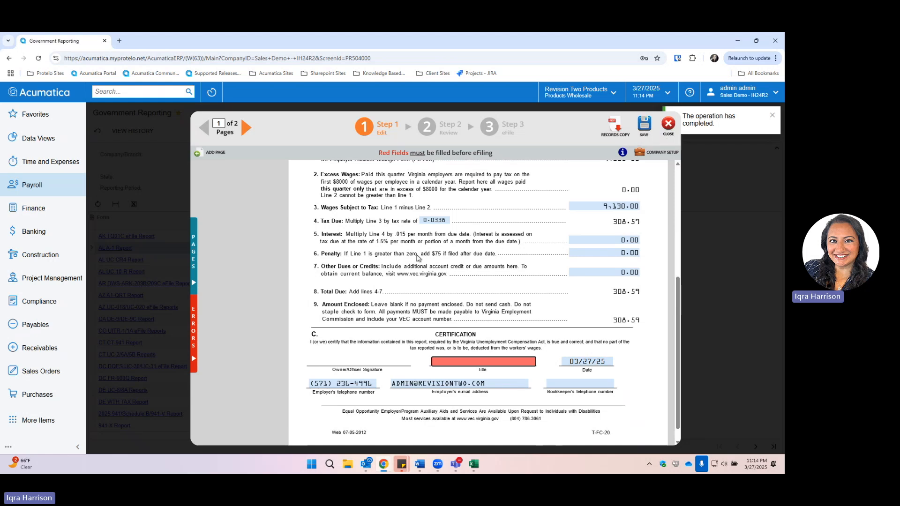
scroll(444, 239, "up", 3)
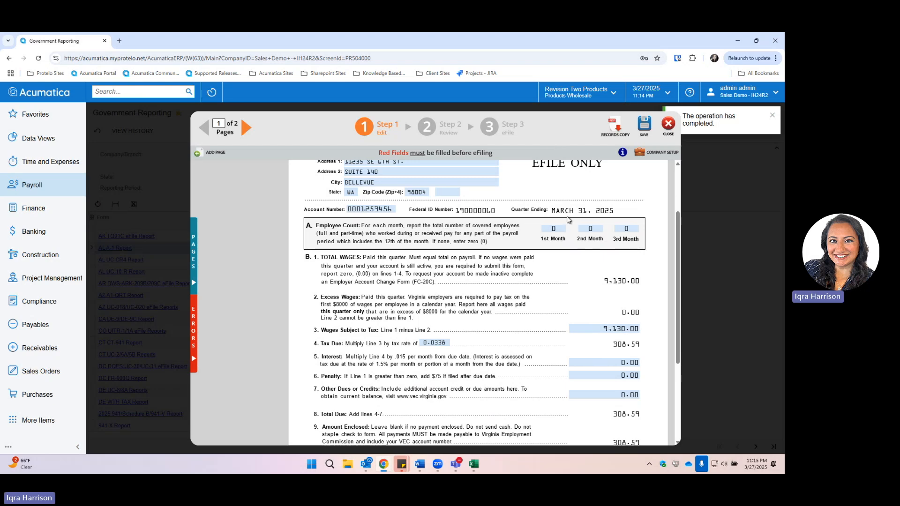
scroll(515, 295, "up", 2)
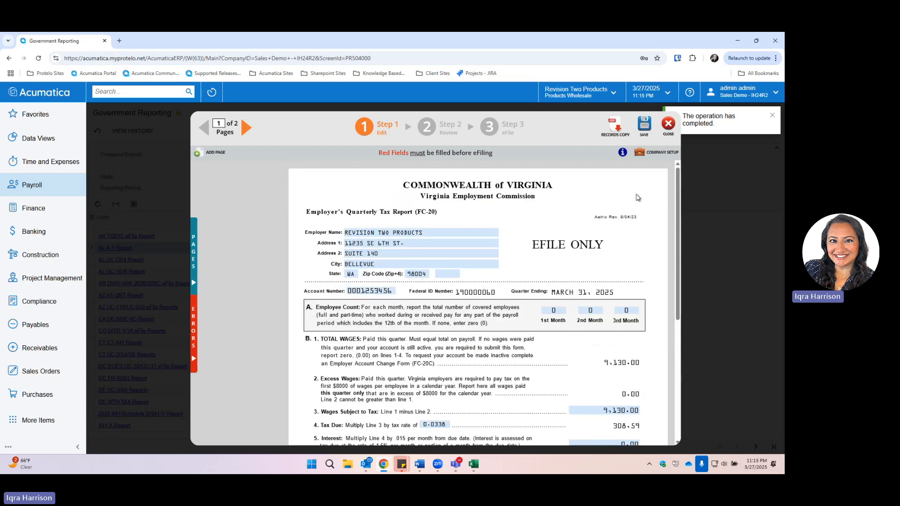
left_click(672, 130)
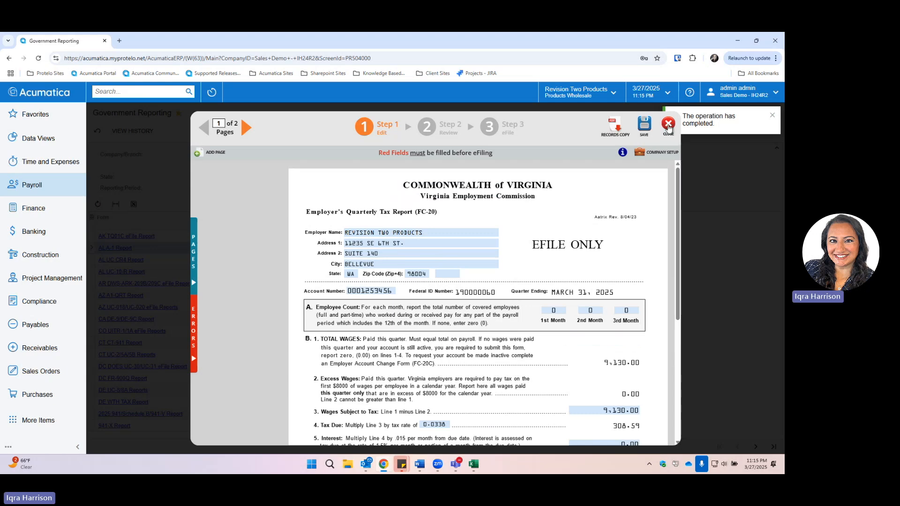